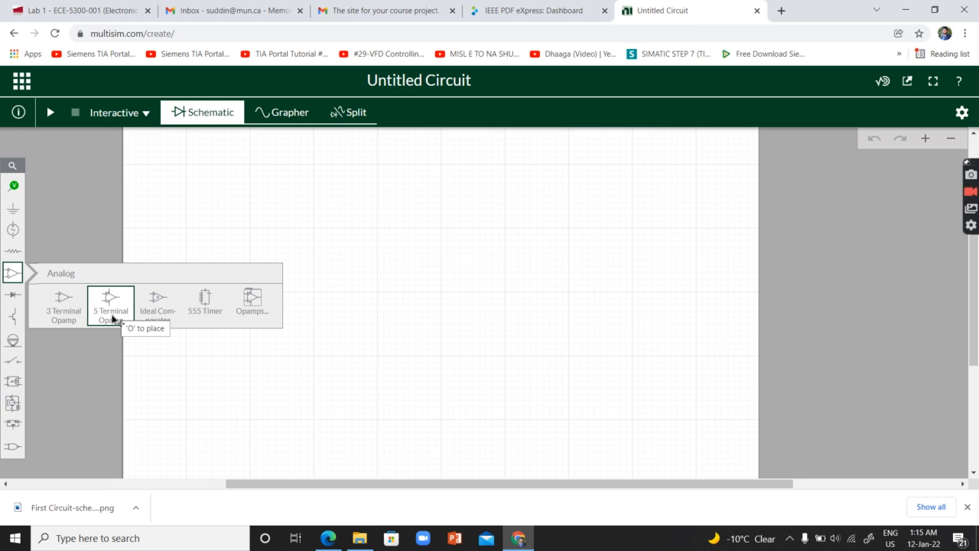
Place a 5 Terminal Opamp near the centre of the schematic
left_click(112, 318)
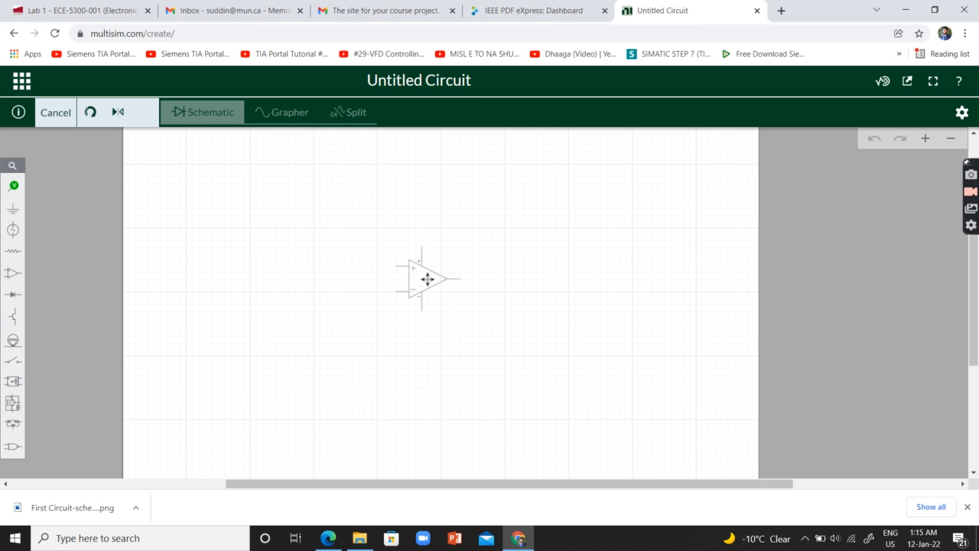
left_click(428, 276)
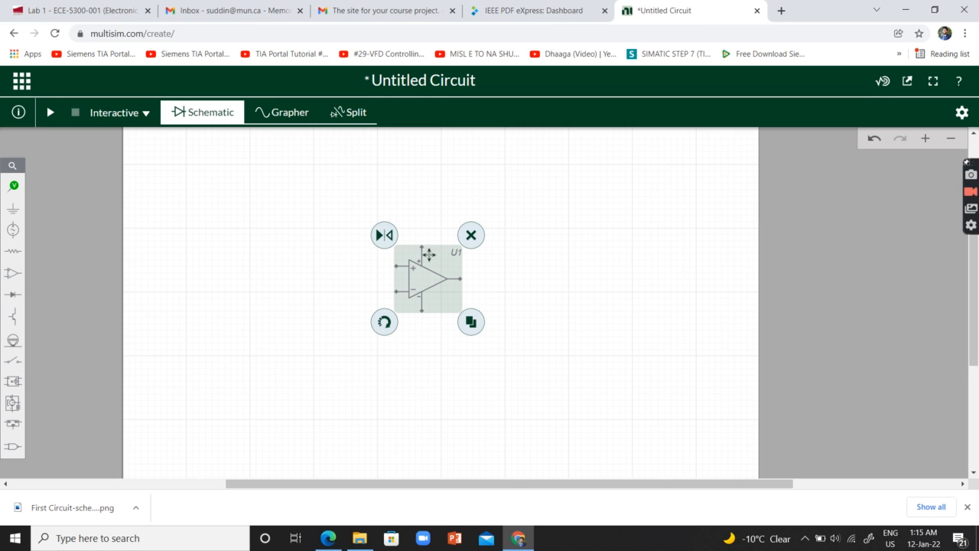
left_click(527, 271)
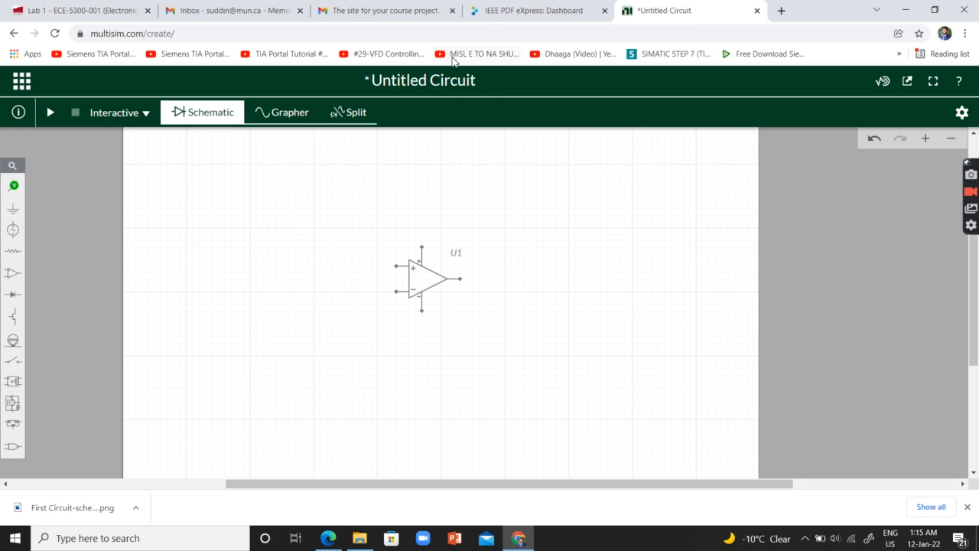
Rename the circuit as "Non-Inverting OP Amp"
left_click(444, 80)
type("Non-Inverting")
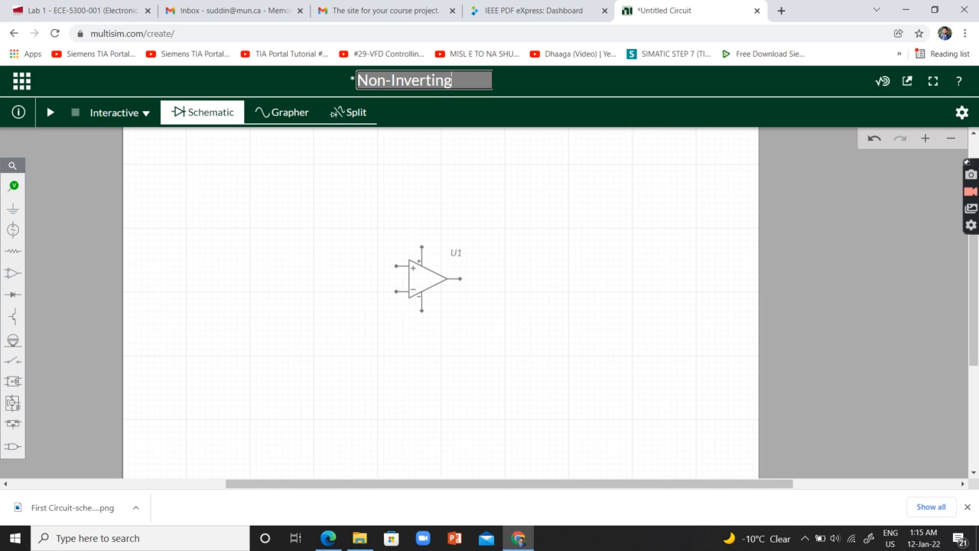
type(" OP AMp")
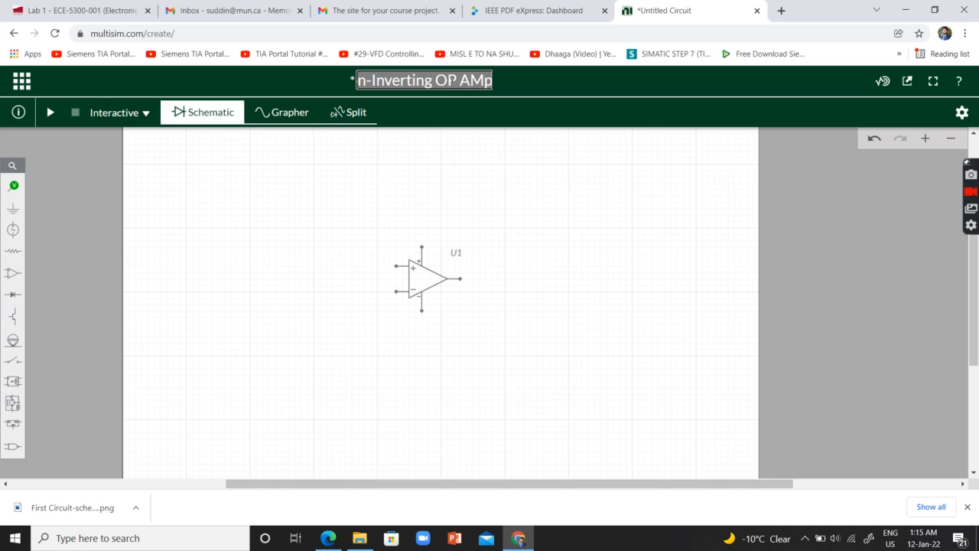
key("BackSpace")
key("BackSpace")
type("mp")
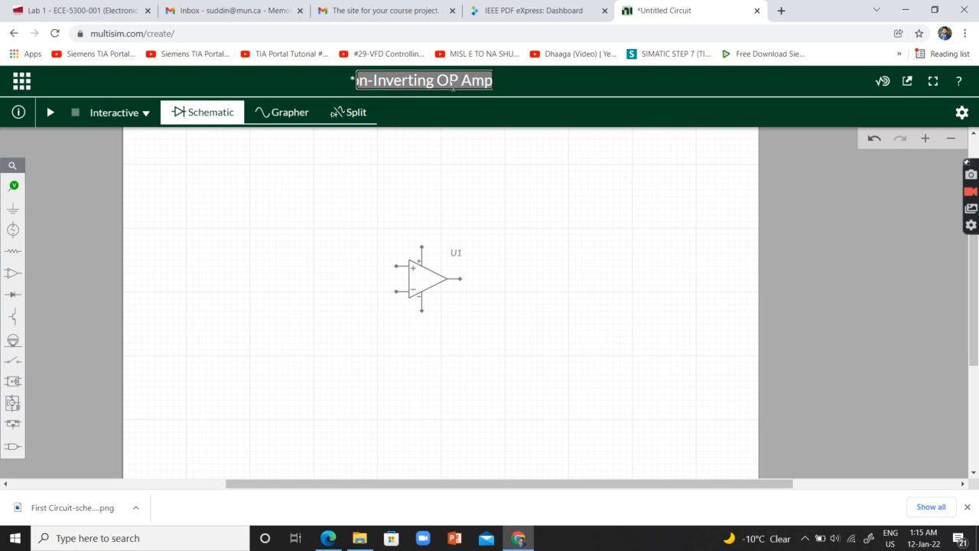
left_click(520, 203)
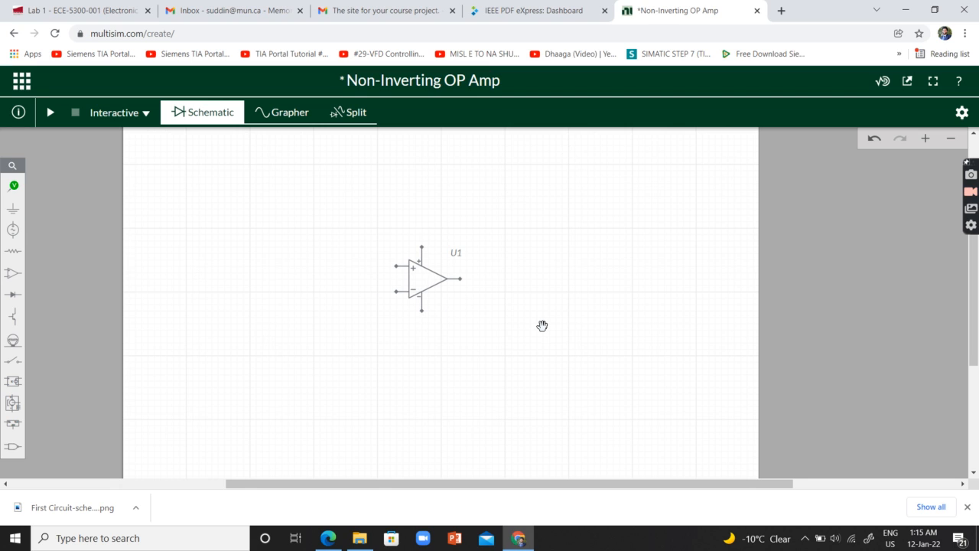
Place a resistor to the left of the op-amp and wire its right terminal to the inverting input
left_click(12, 251)
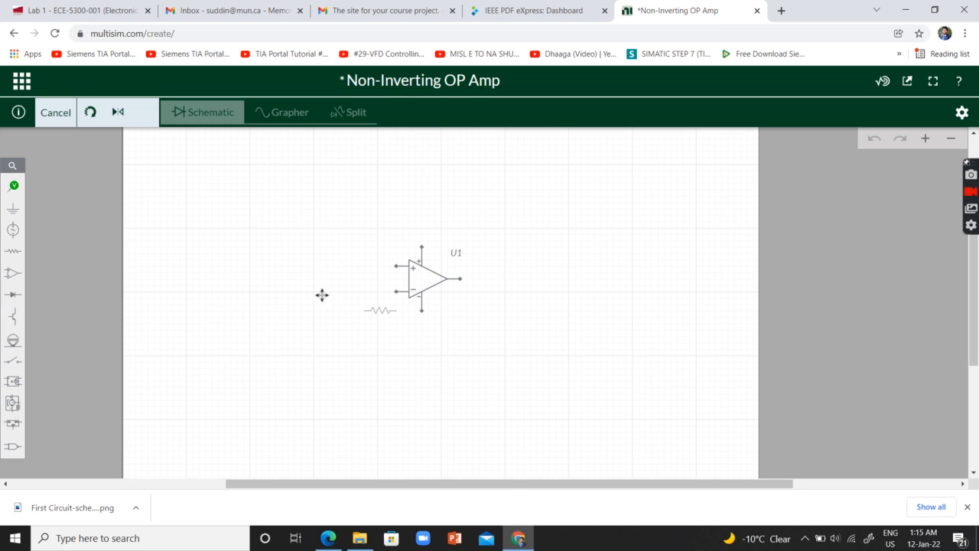
left_click(318, 296)
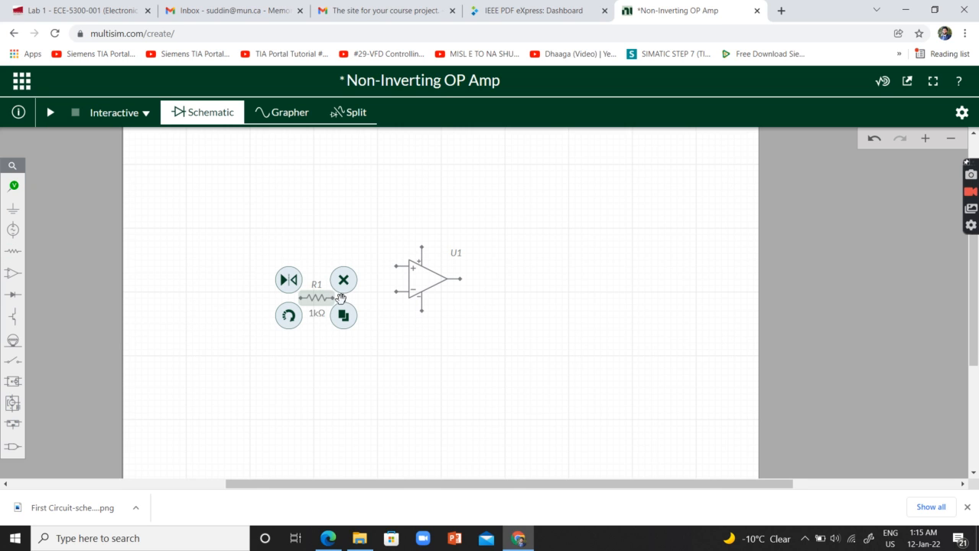
left_click(334, 298)
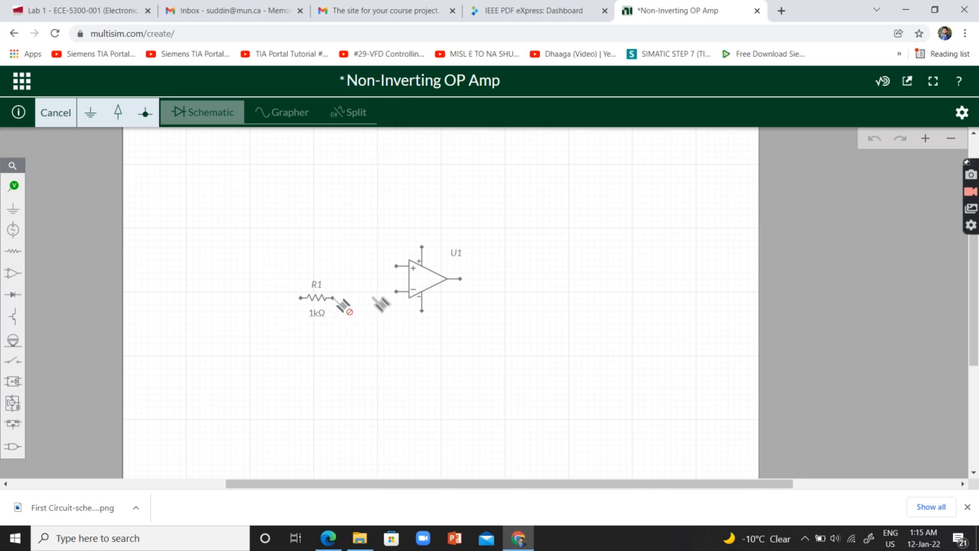
left_click(397, 293)
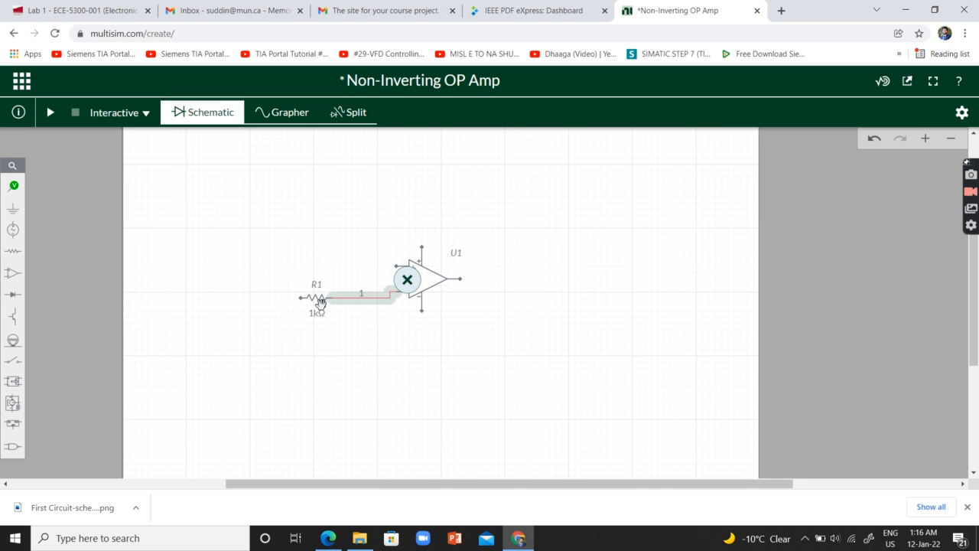
Move resistor R1 up slightly so it lines up with the op-amp's inverting input in a straight wire
left_click(323, 298)
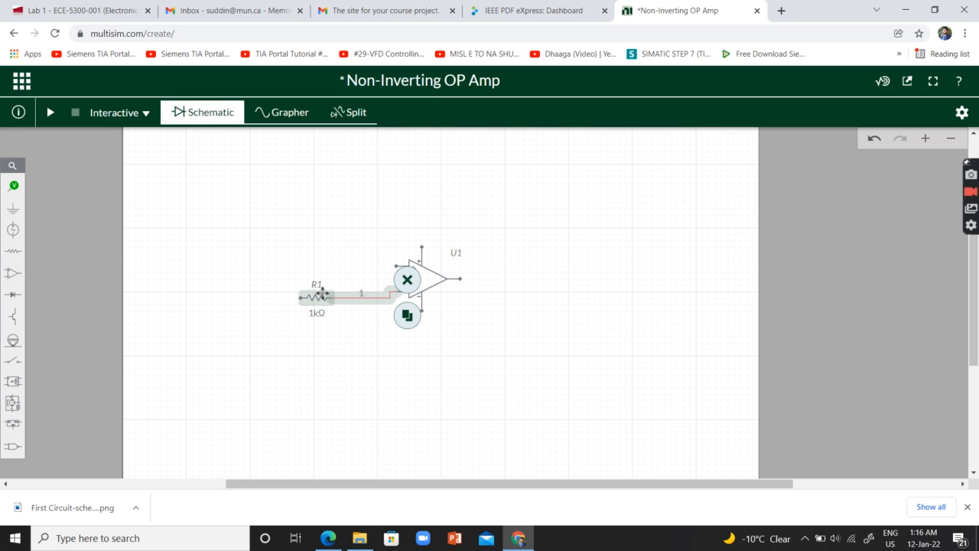
left_click(323, 295)
left_click_drag(322, 294, 322, 290)
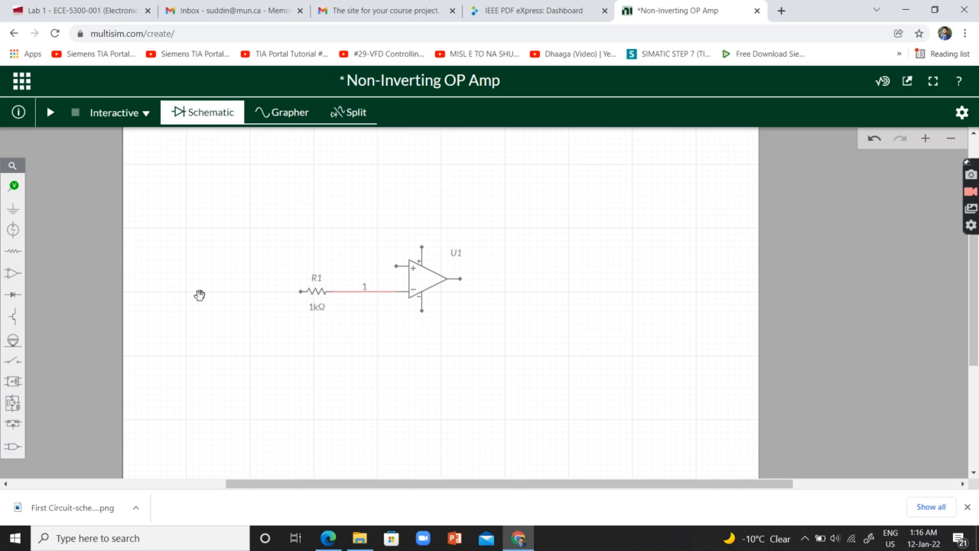
Place a DC voltage source to the left of R1 and wire its upper terminal to the op-amp's non-inverting input
left_click(13, 229)
left_click(63, 295)
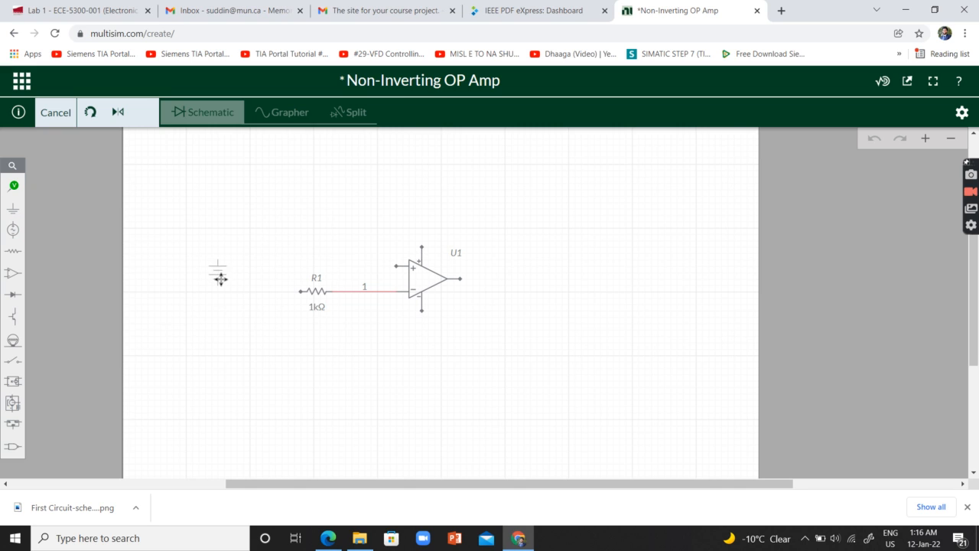
left_click(230, 291)
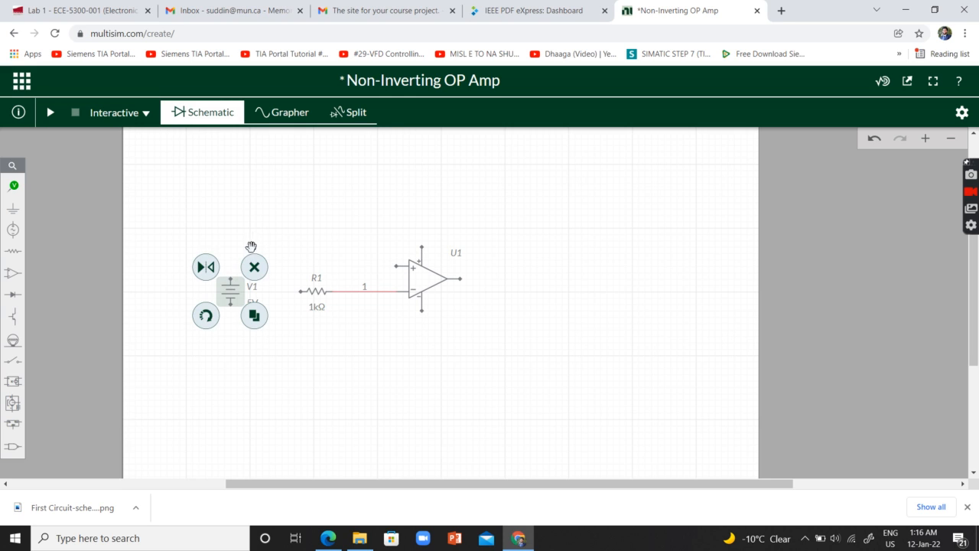
left_click(251, 247)
left_click(233, 280)
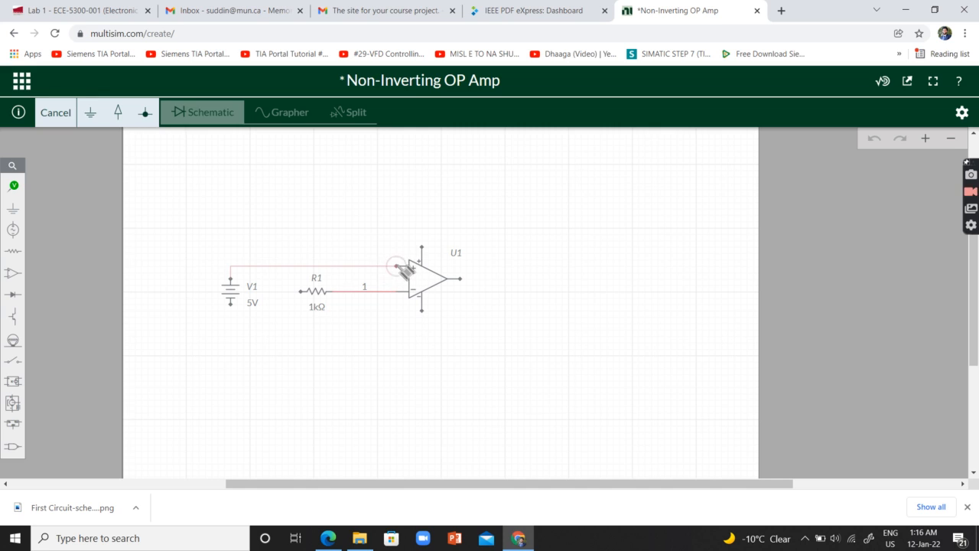
left_click(406, 267)
left_click(252, 340)
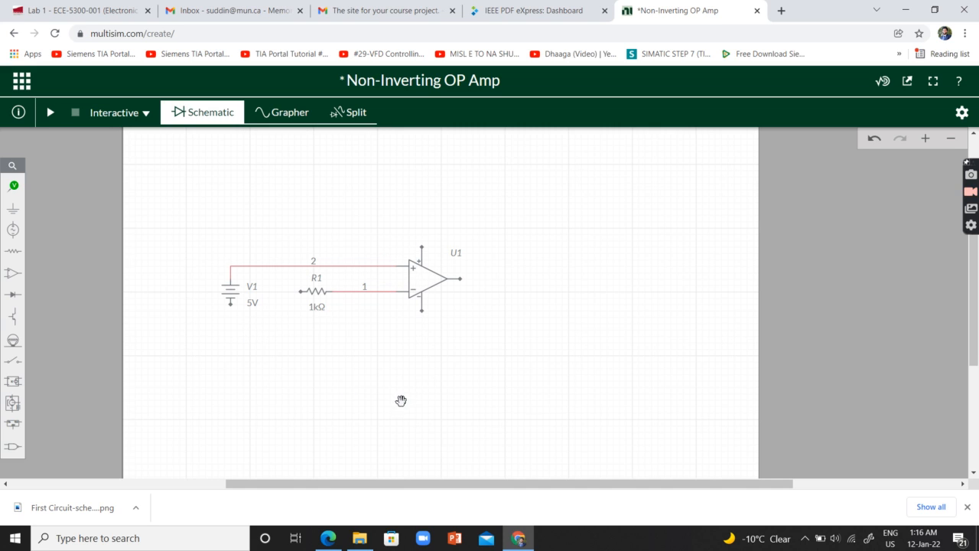
Place a second DC voltage source above the op-amp and wire its lower terminal to the positive supply pin
left_click(14, 229)
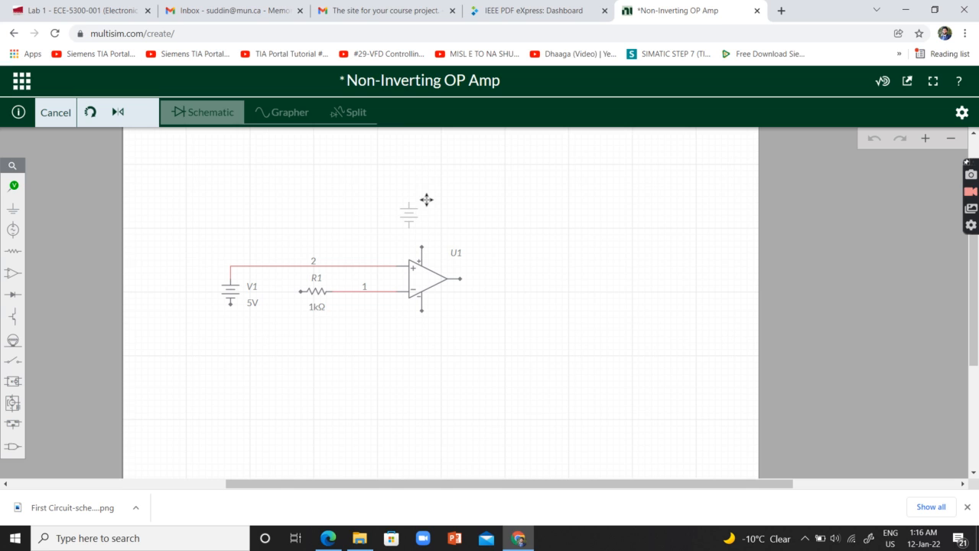
left_click(423, 194)
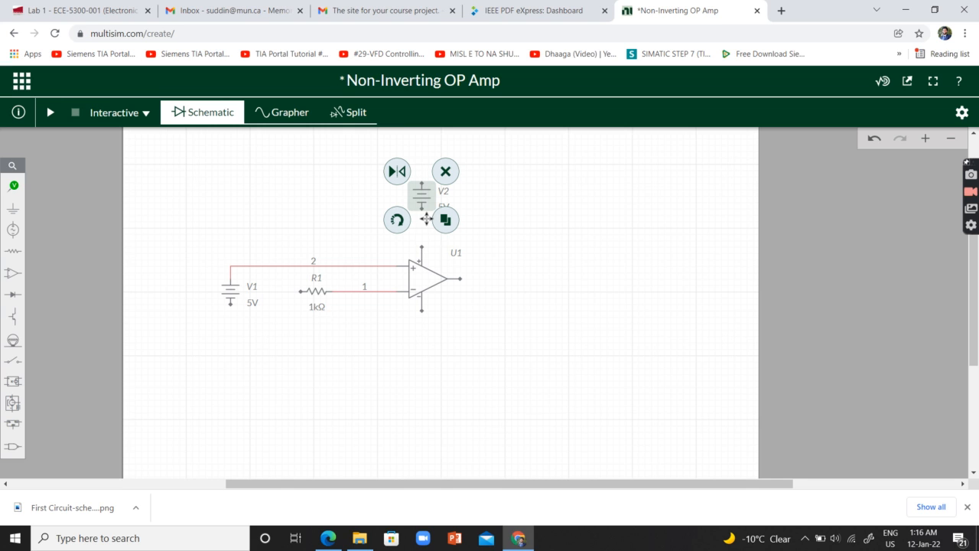
left_click(398, 220)
left_click(406, 220)
left_click(425, 209)
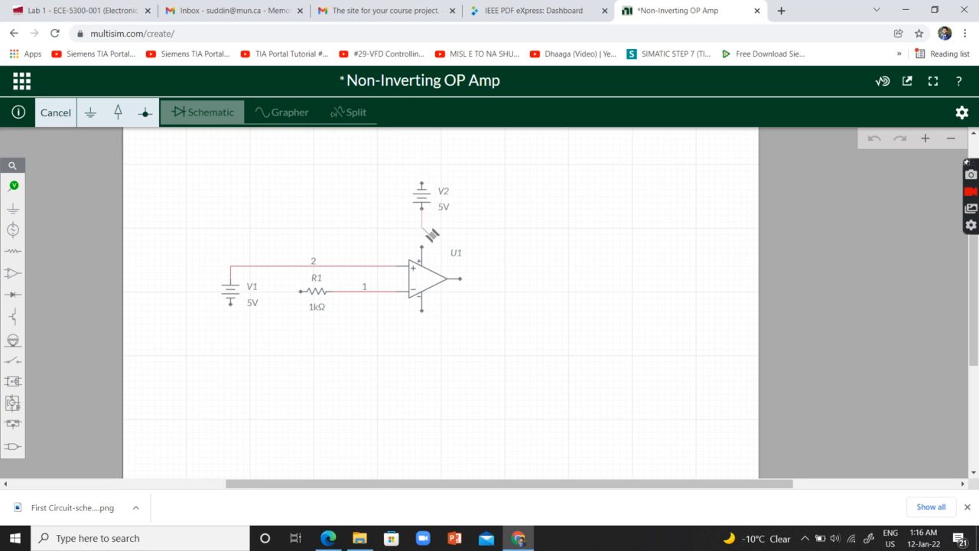
left_click(425, 250)
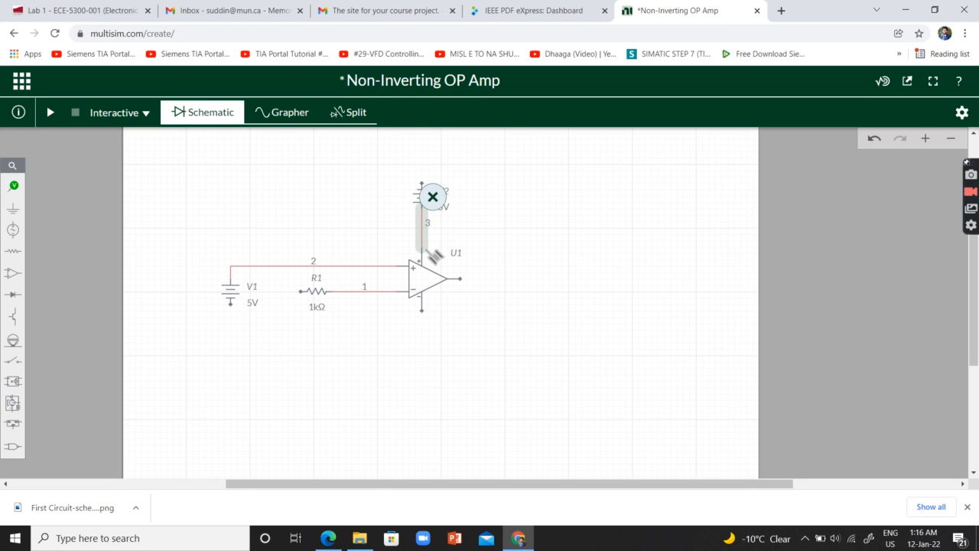
Place a third DC voltage source below the op-amp and wire its upper terminal to the negative supply pin
left_click(12, 229)
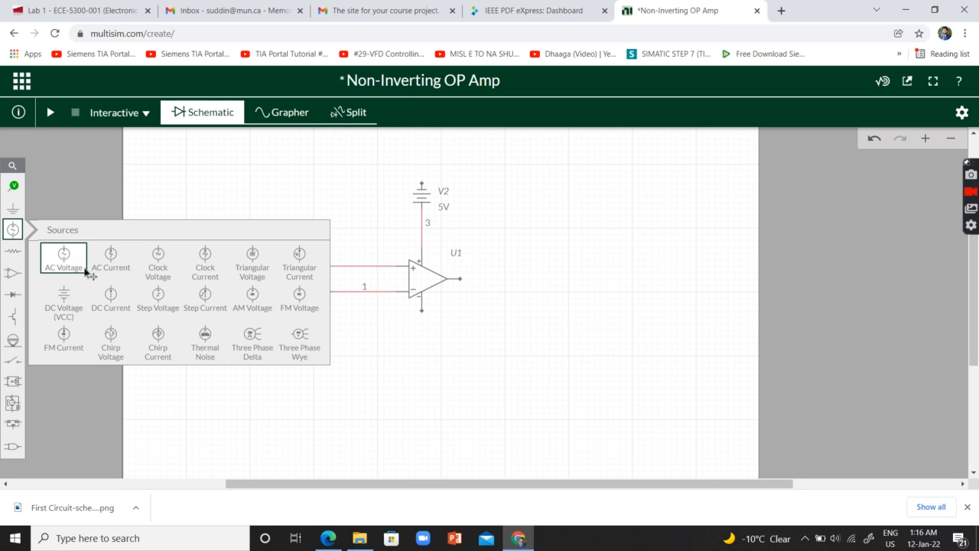
left_click(64, 298)
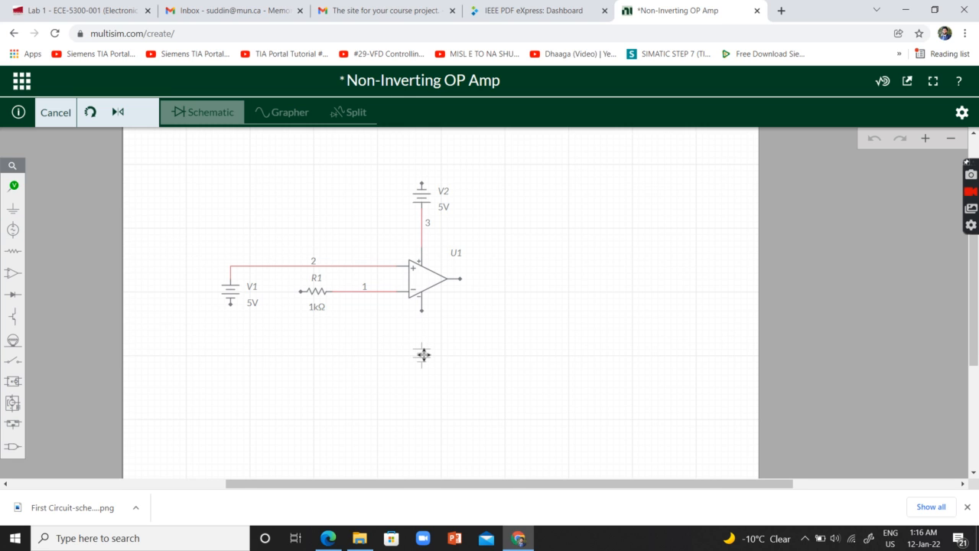
left_click(423, 354)
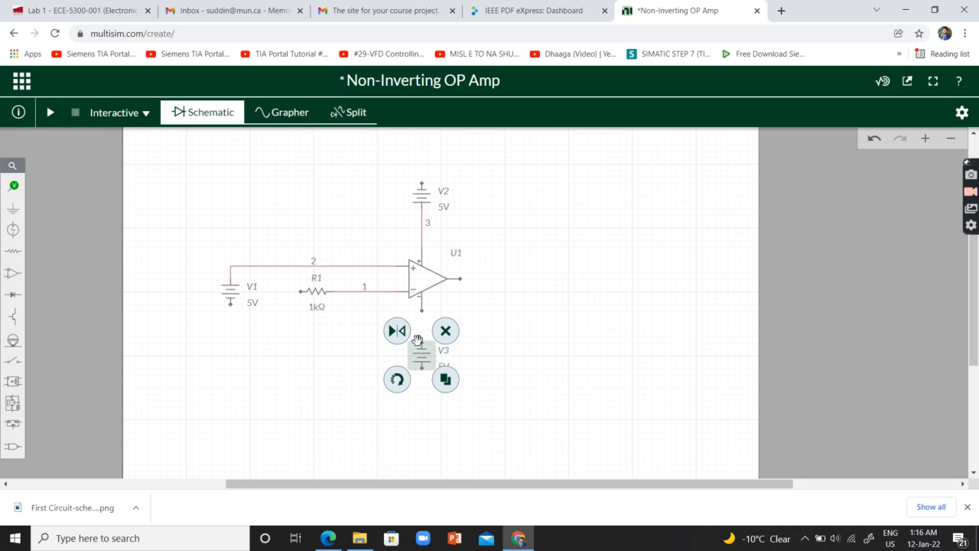
mouse_move(420, 341)
left_mouse_down()
mouse_move(431, 342)
mouse_move(422, 309)
left_mouse_up()
left_click(704, 371)
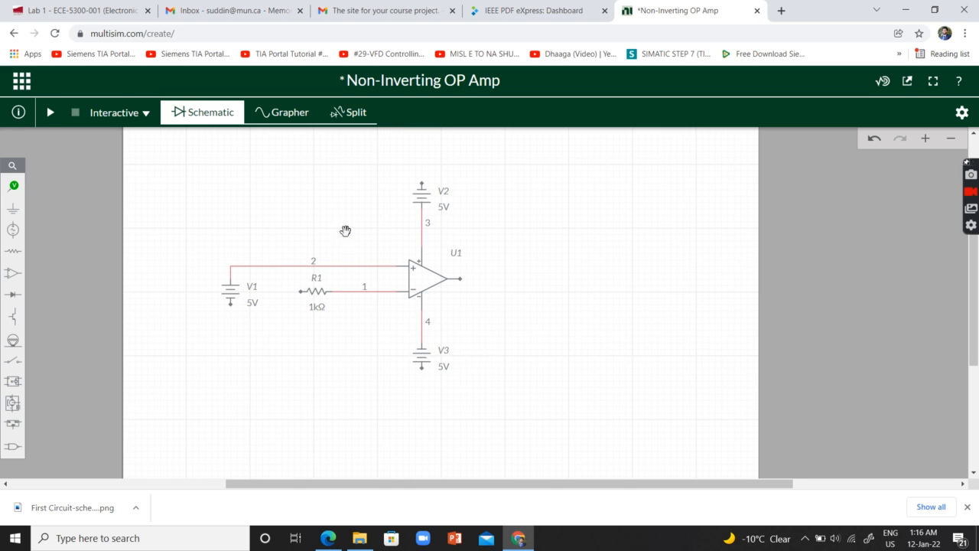
mouse_move(301, 292)
left_mouse_down()
mouse_move(304, 394)
mouse_move(277, 383)
mouse_move(305, 395)
mouse_move(300, 332)
left_mouse_up()
left_click(13, 207)
left_click(155, 245)
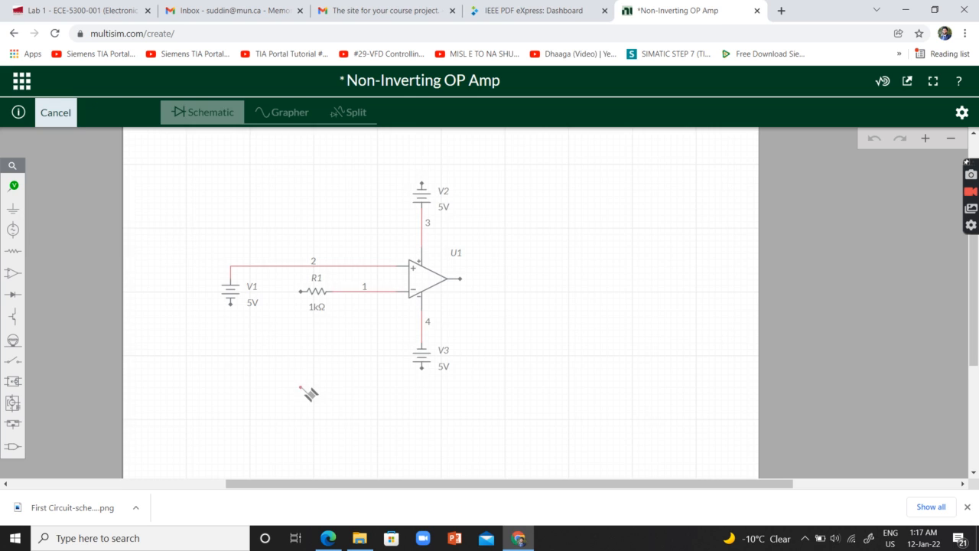
scroll(267, 421, "down", 2)
scroll(307, 252, "up", 1)
scroll(301, 320, "down", 1)
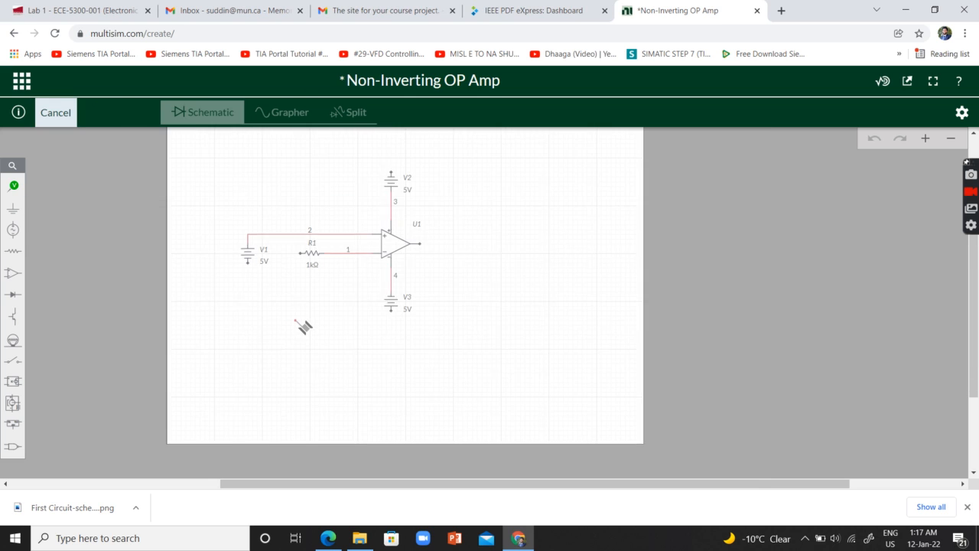
scroll(248, 340, "up", 1)
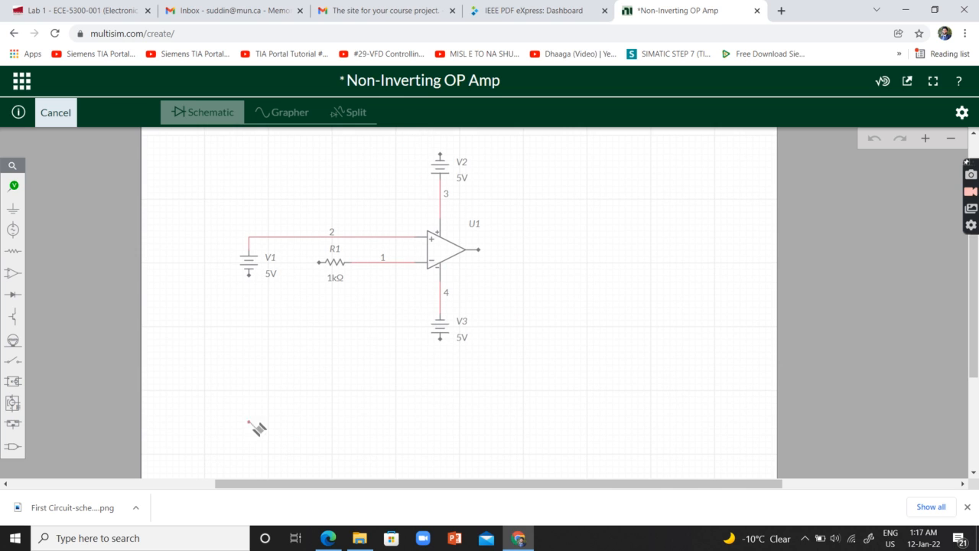
left_click(249, 408)
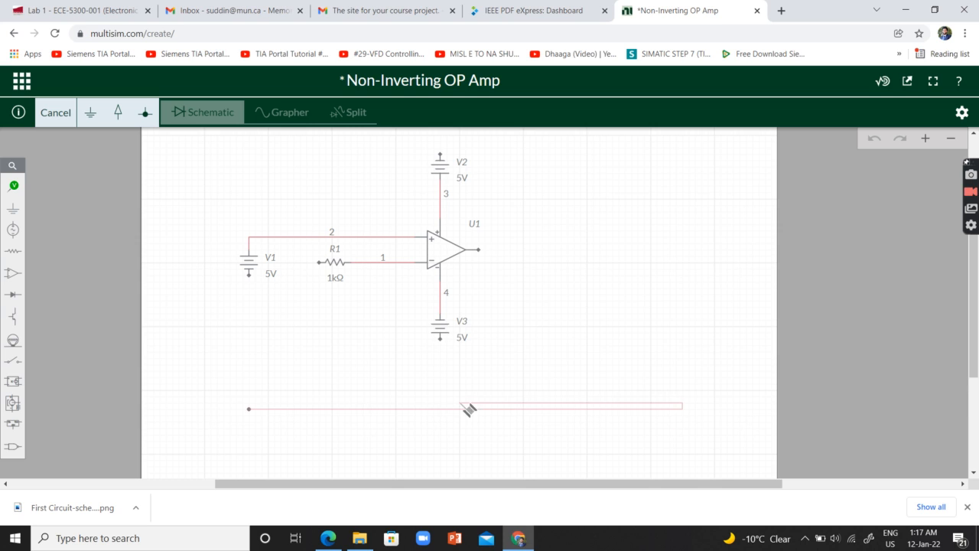
key("Escape")
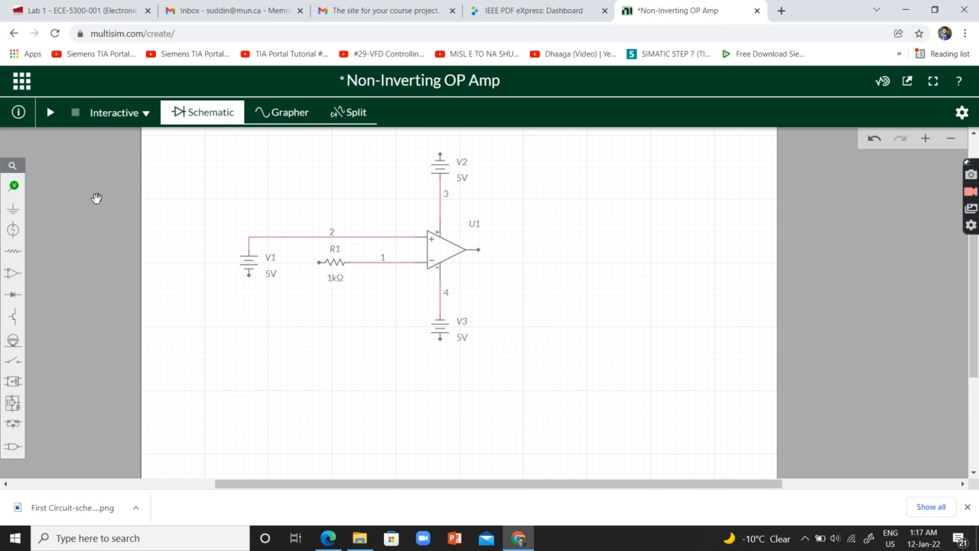
Draw a horizontal wire along the bottom of the circuit, from a free point below V1 to the lower terminal of V3
left_click(13, 186)
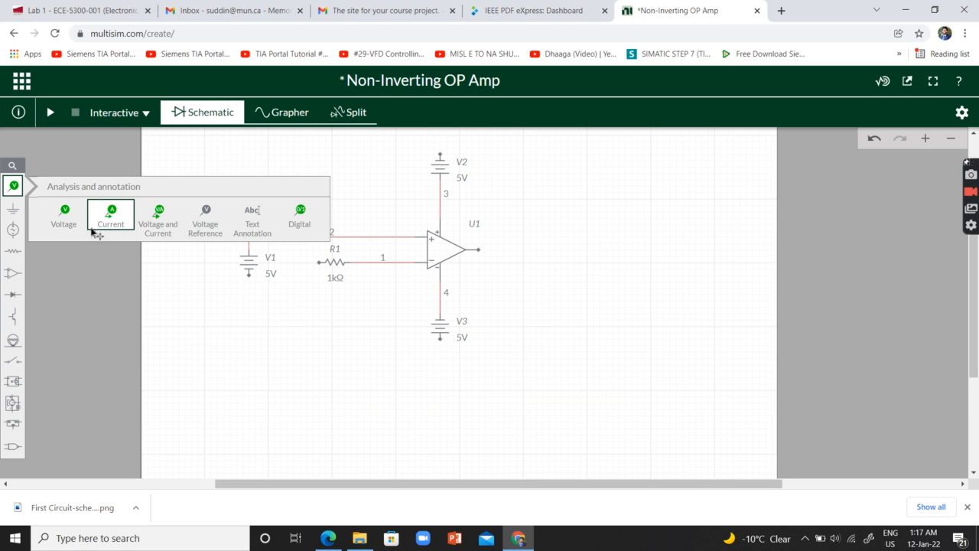
left_click(13, 228)
left_click(168, 246)
scroll(283, 439, "down", 1)
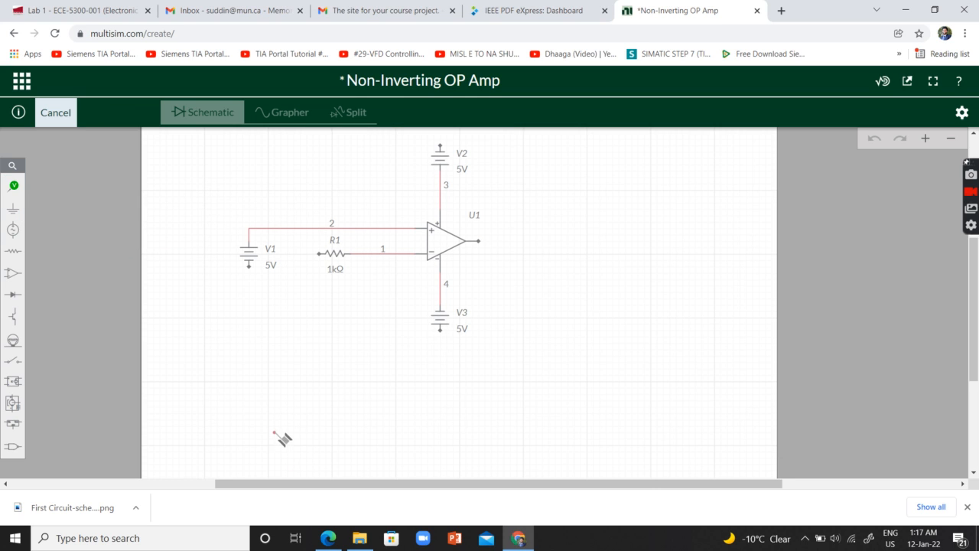
left_click(255, 394)
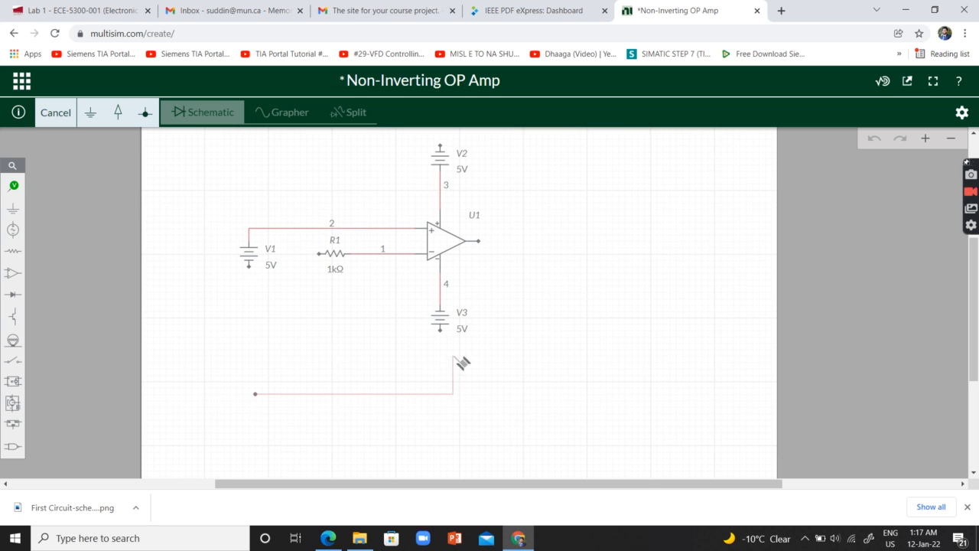
left_click(443, 332)
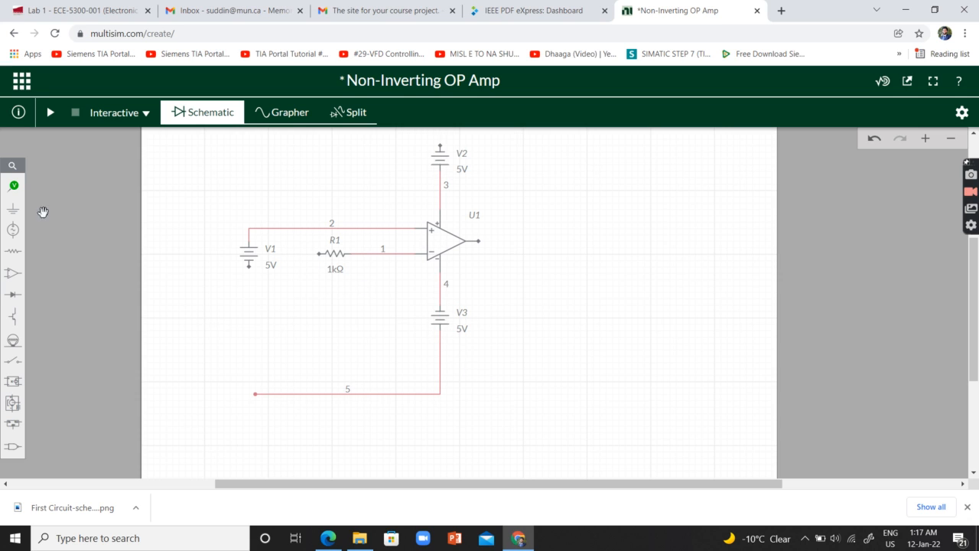
Wire the left terminal of R1 and the lower terminal of V1 down to the shared bottom wire
left_click(319, 253)
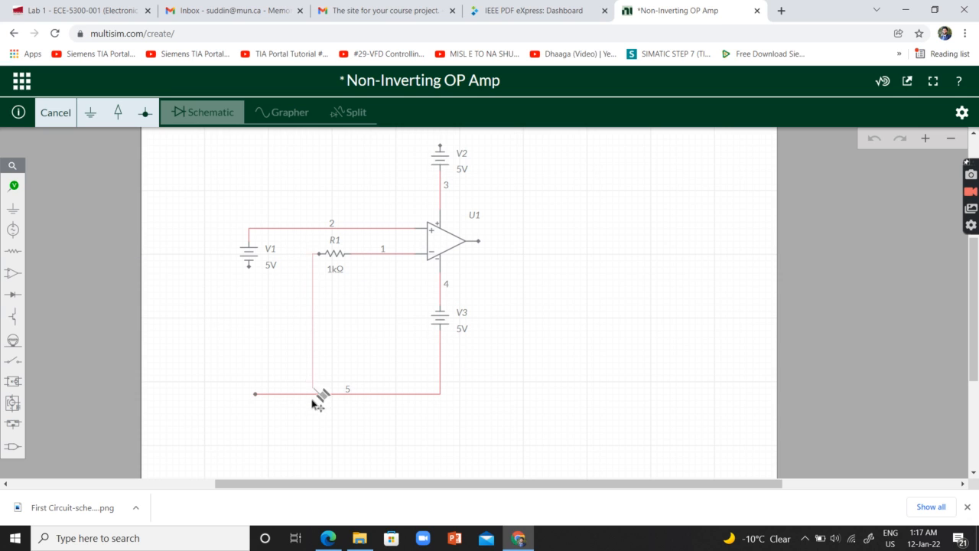
left_click(317, 392)
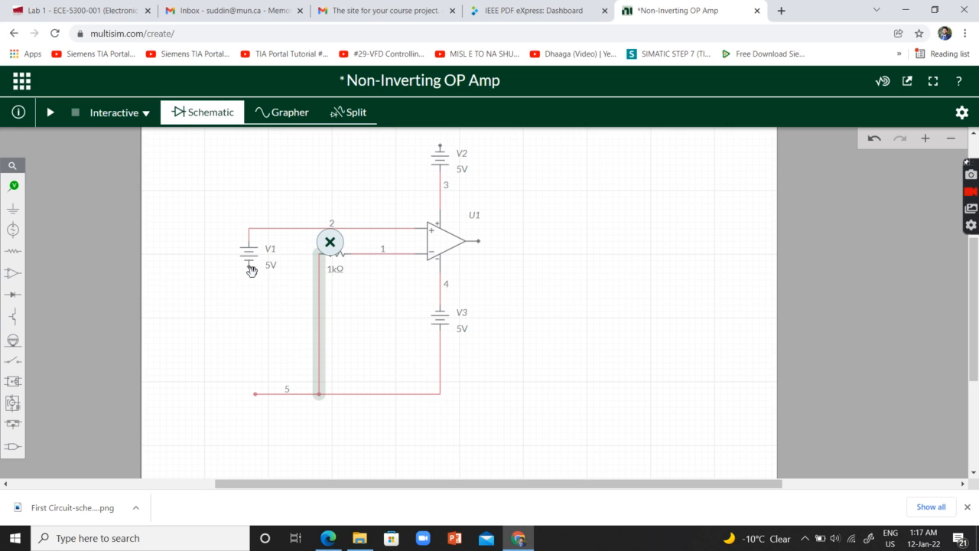
left_click(247, 275)
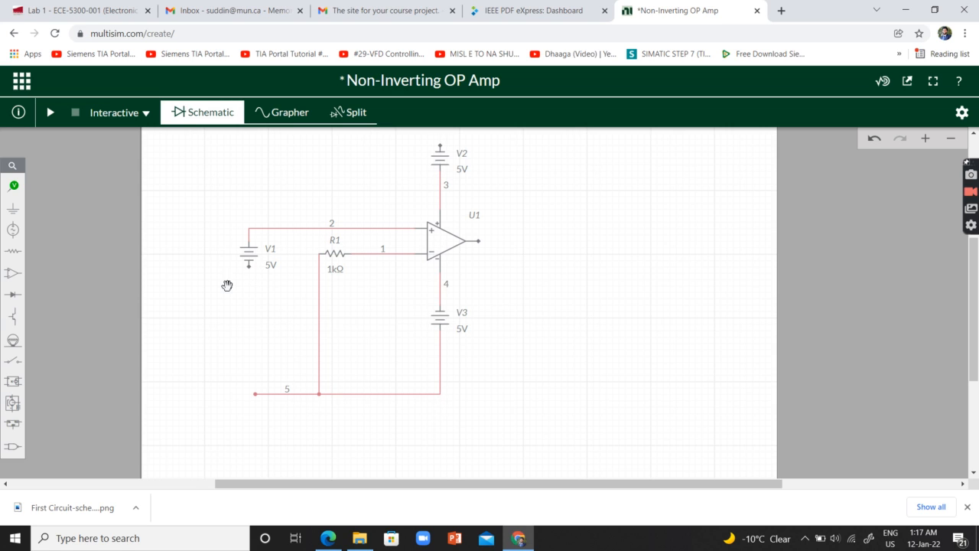
left_click(249, 261)
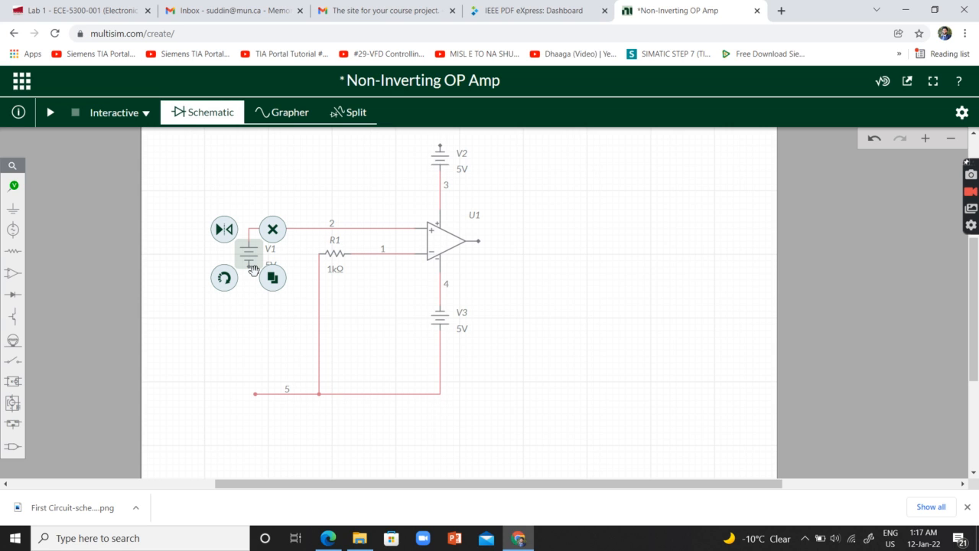
left_click(252, 268)
left_click(248, 266)
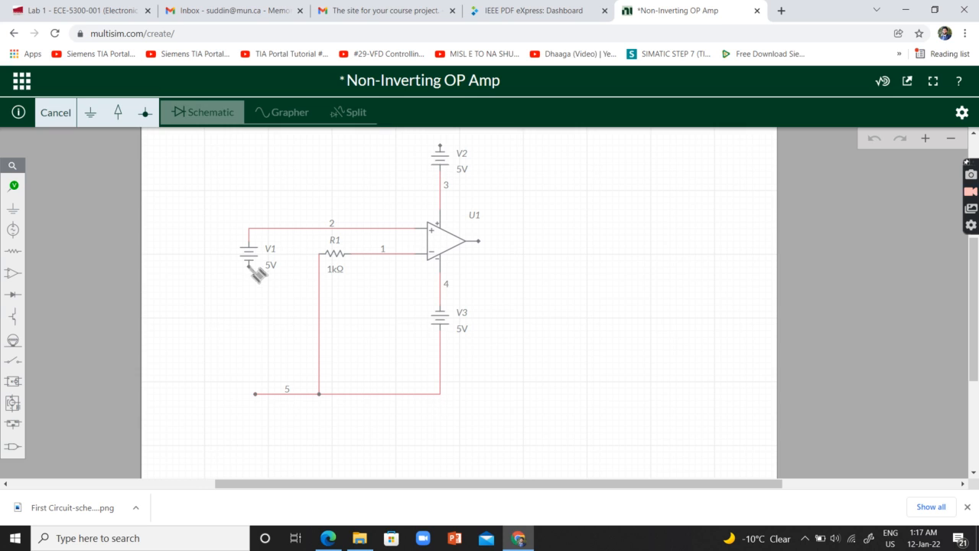
left_click(256, 394)
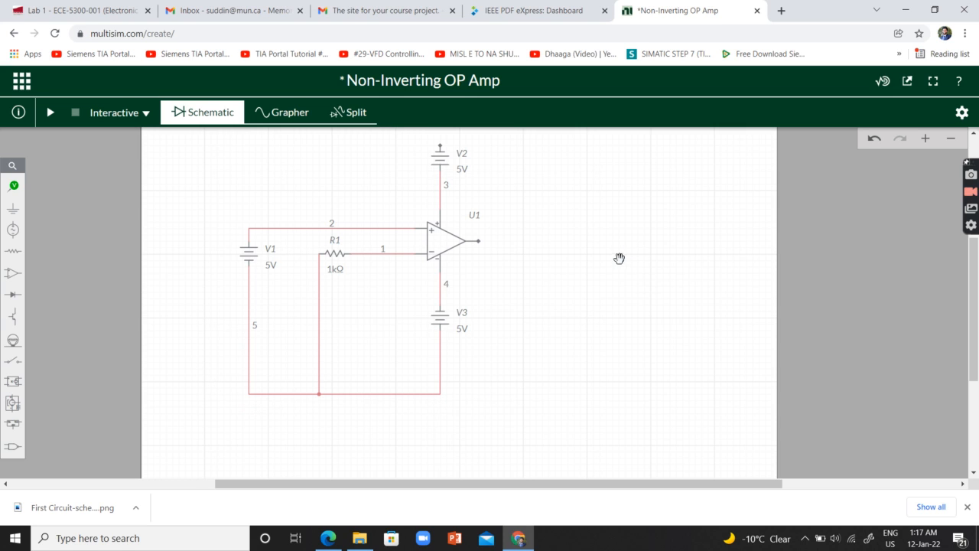
Wire V2's upper terminal to the bottom wire below V3, routing the vertical segment well to the right of the op-amp
scroll(621, 258, "up", 1)
scroll(570, 256, "down", 1)
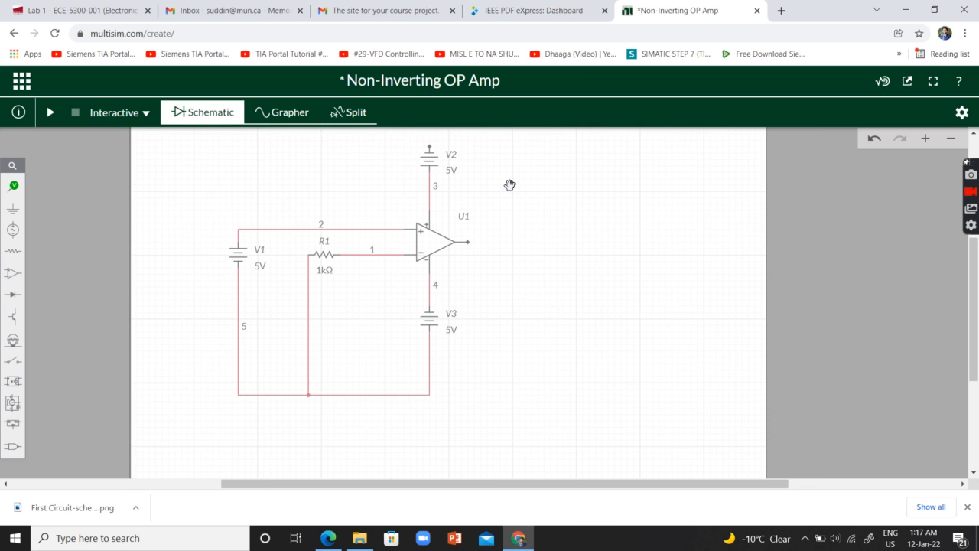
left_click(430, 147)
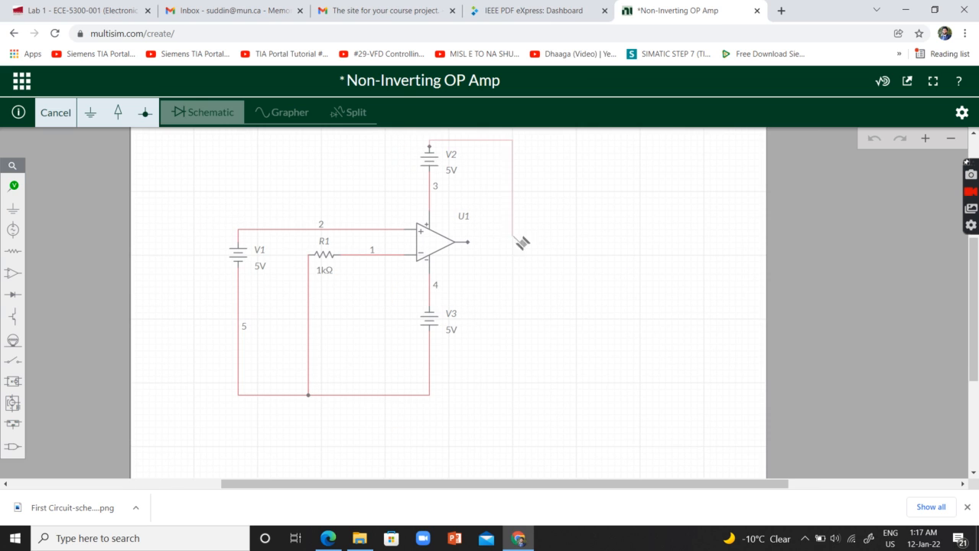
left_click(430, 395)
left_click_drag(477, 309, 666, 306)
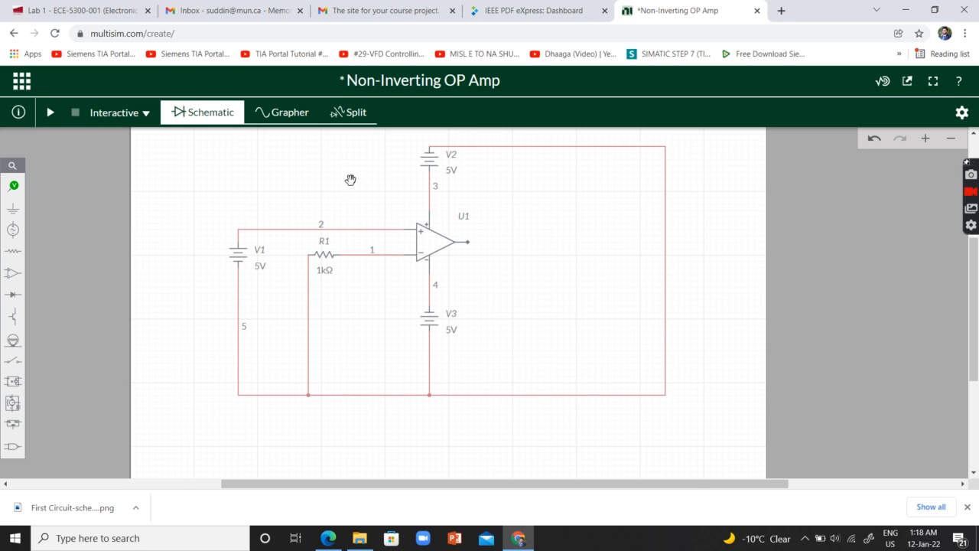
Set the voltage of the upper supply source V2 to 15 V
left_click(434, 159)
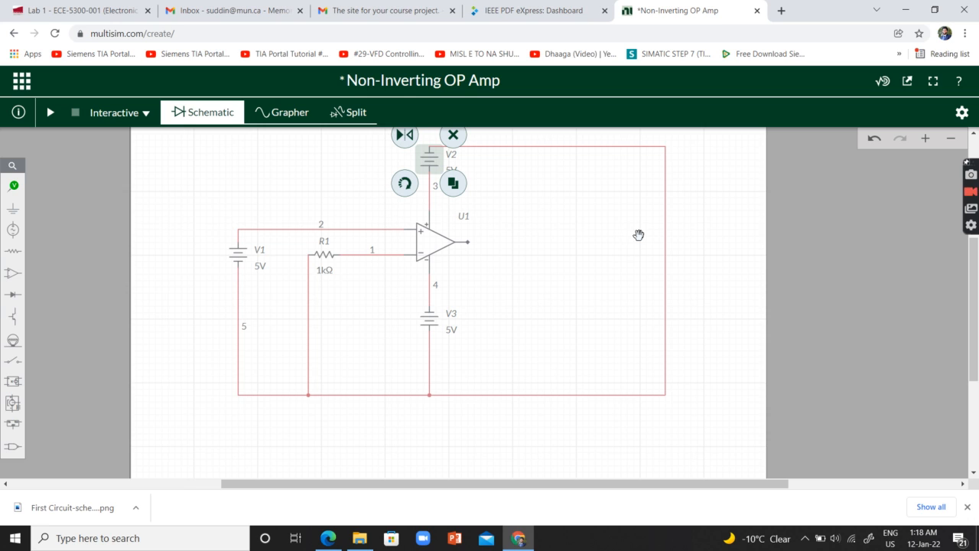
left_click(720, 209)
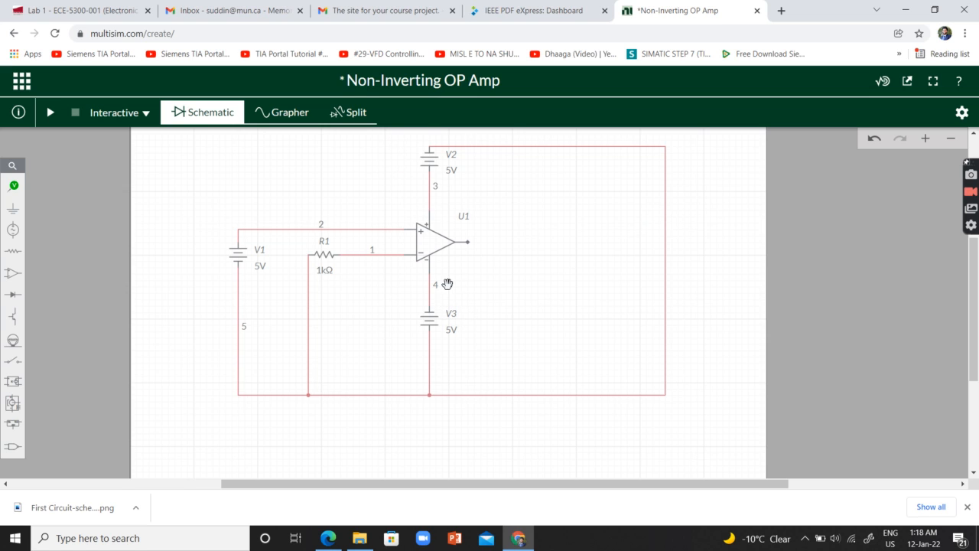
left_click(452, 170)
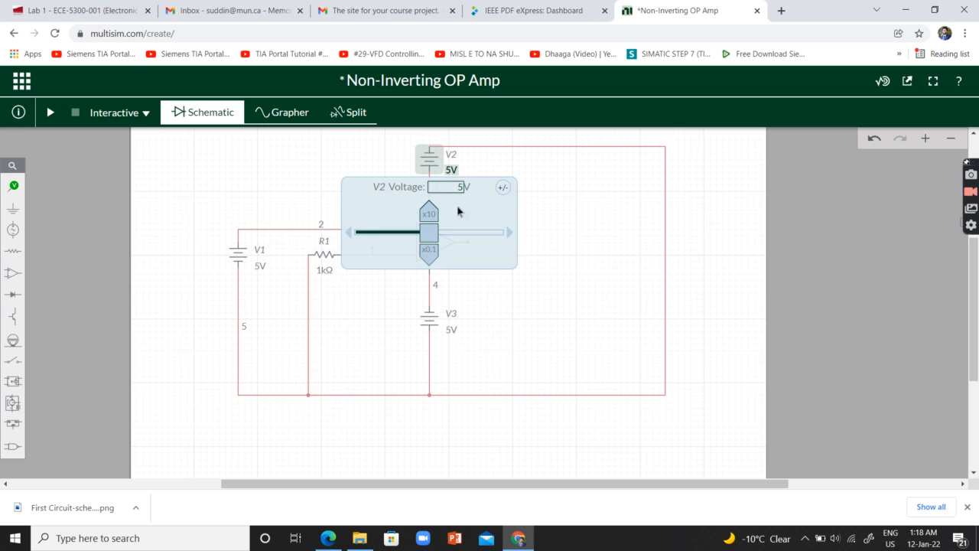
left_click(378, 184)
type("1")
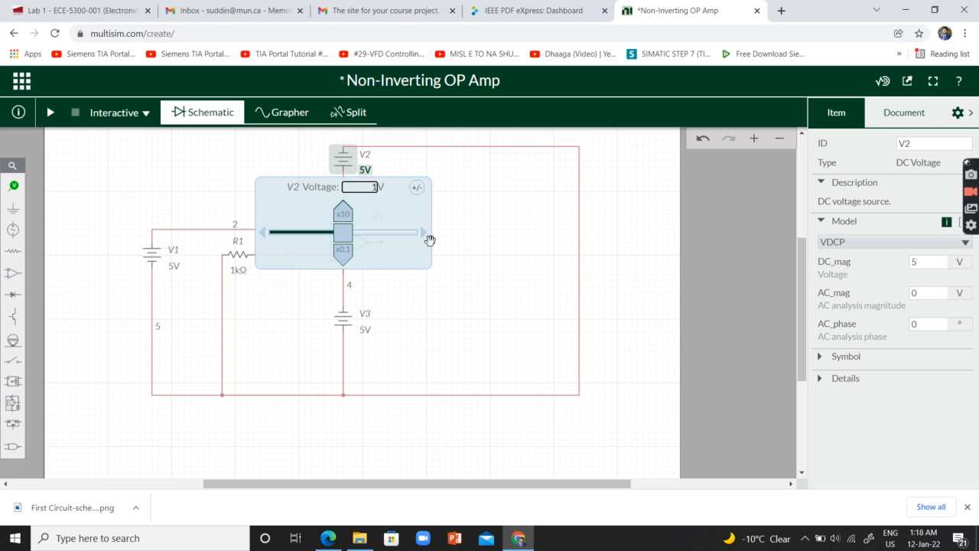
left_click(613, 239)
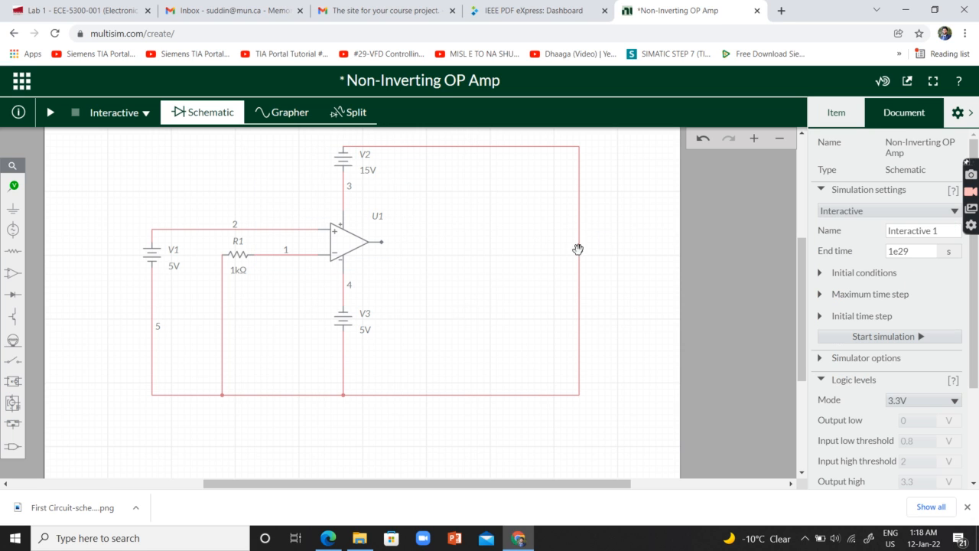
Set the voltage of the lower supply source V3 to 15 V
left_click(348, 323)
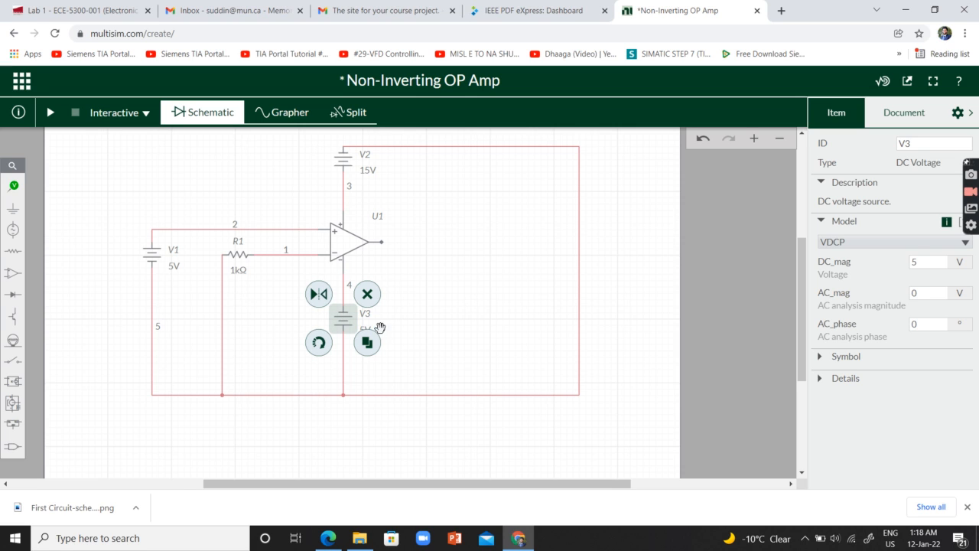
left_click(367, 335)
left_click_drag(347, 398, 439, 400)
left_click(373, 348)
type("1")
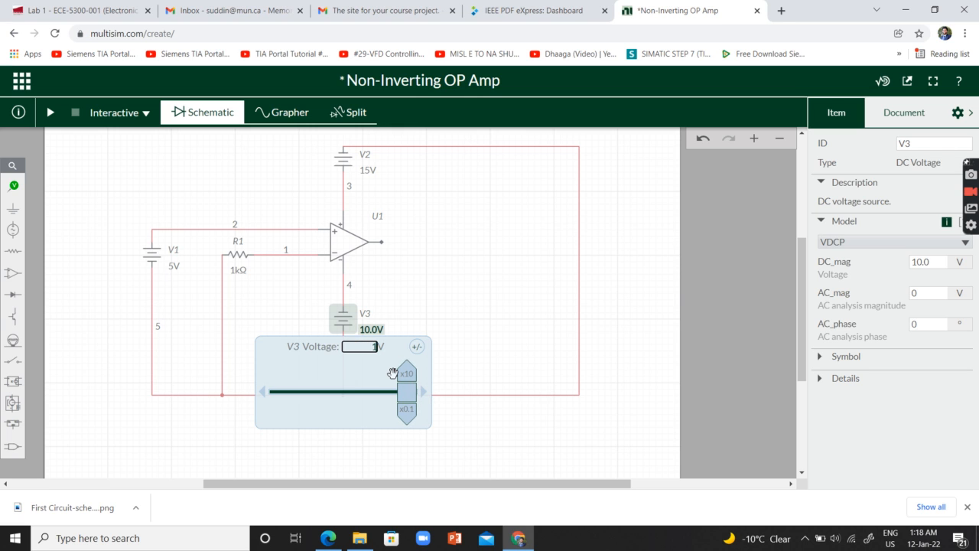
type("5")
key("Return")
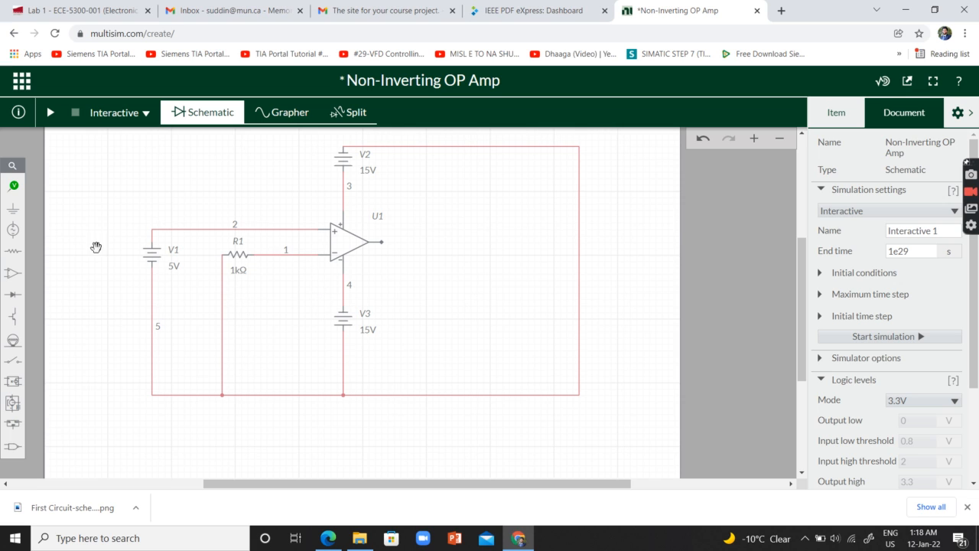
Place a ground on the bottom wire between the R1 branch and V3
mouse_move(13, 217)
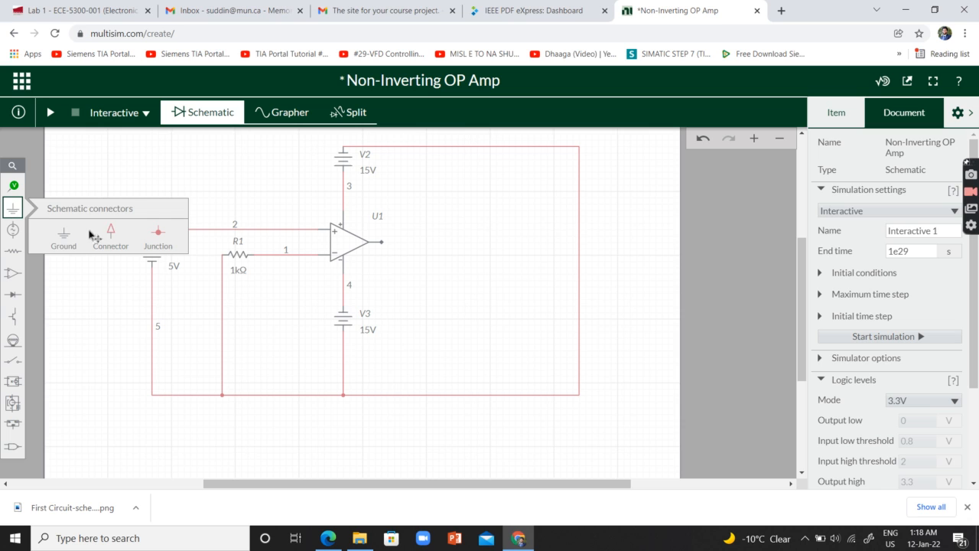
left_click(66, 237)
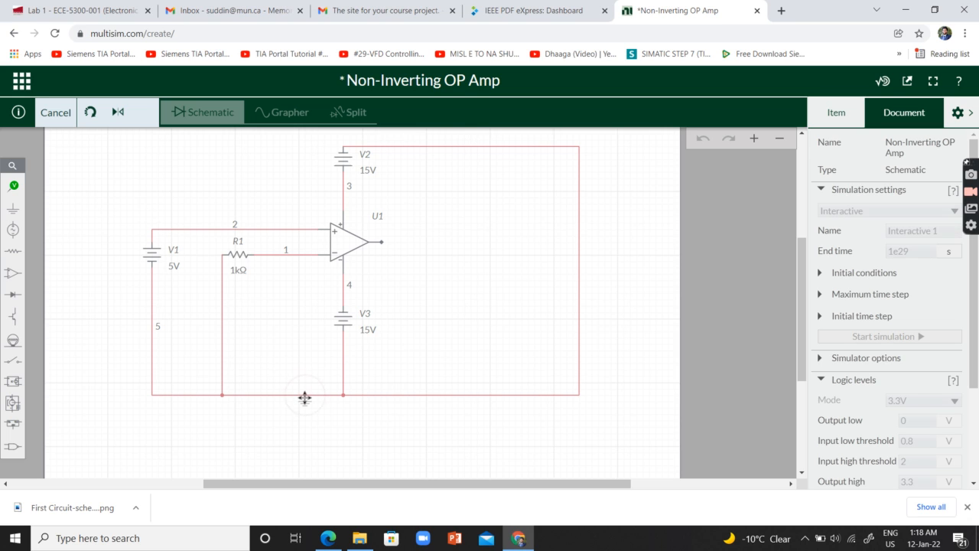
left_click(305, 396)
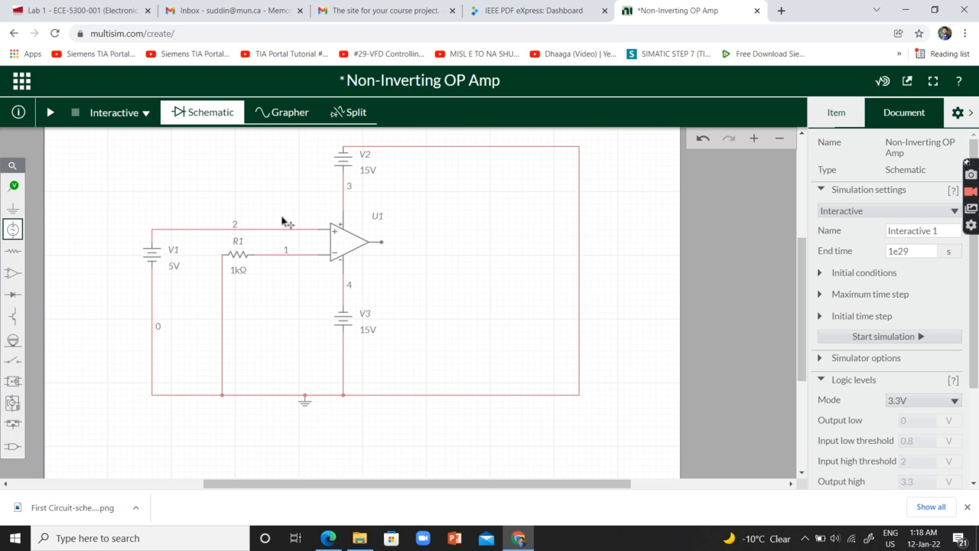
left_click(382, 242)
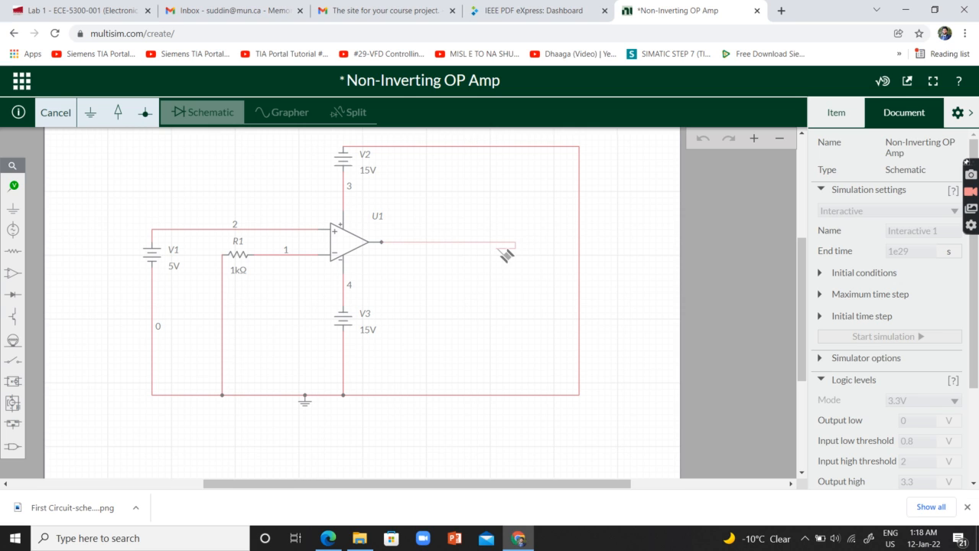
key("Escape")
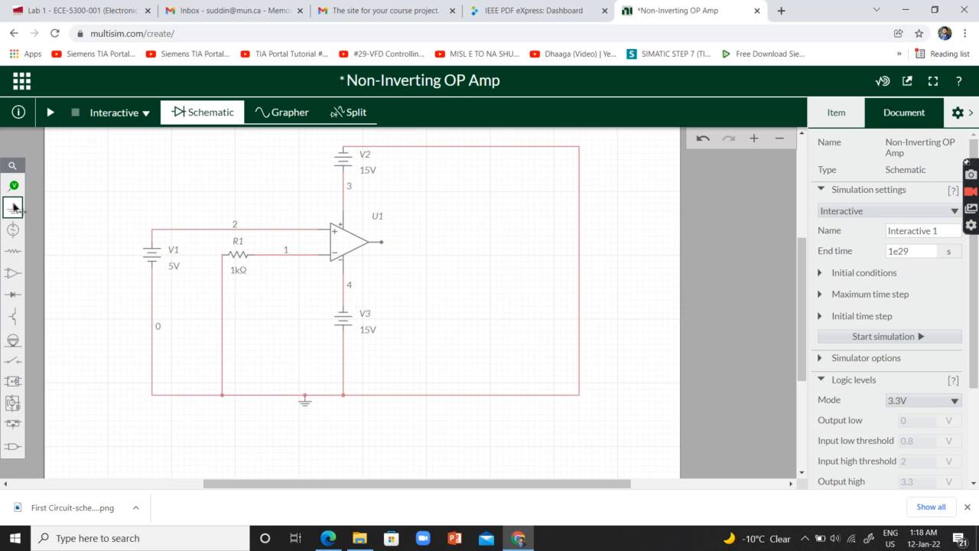
left_click(148, 240)
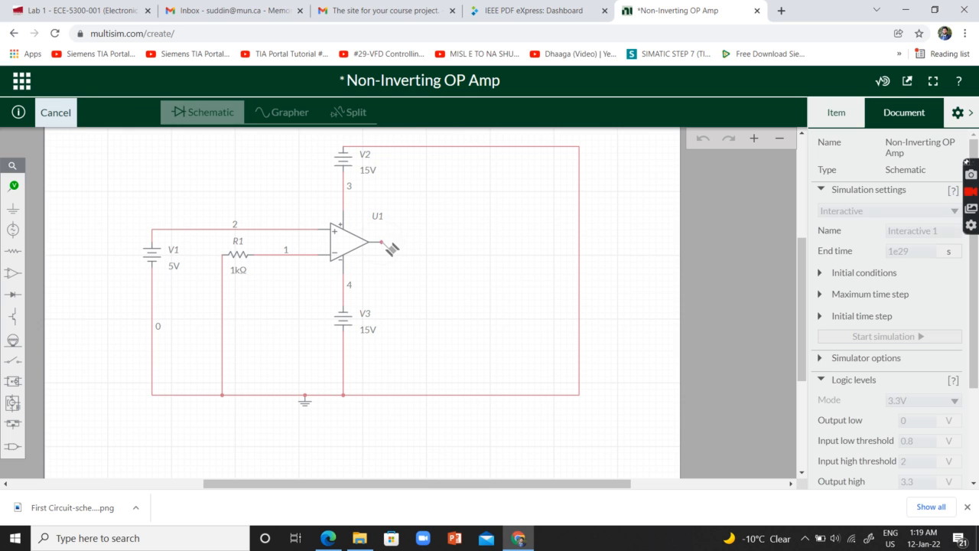
left_click(383, 243)
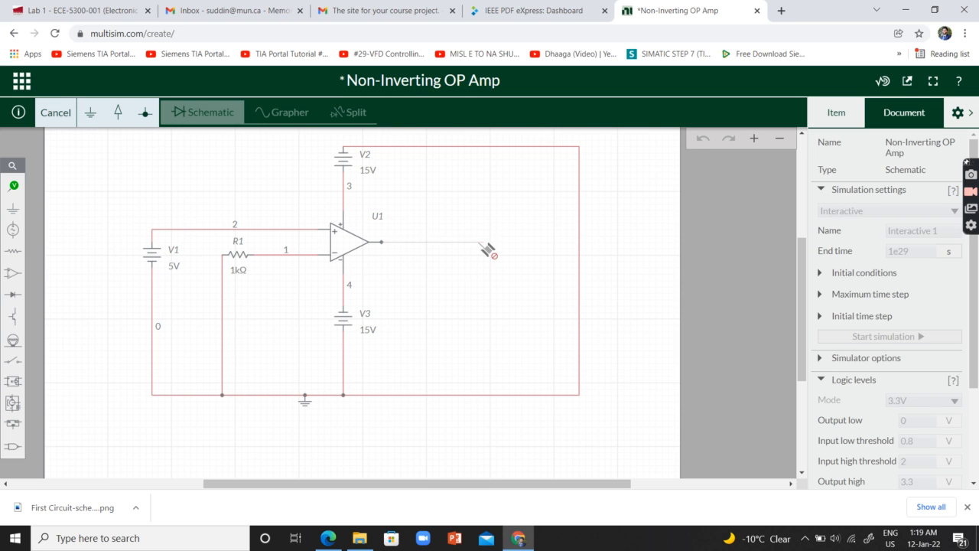
key("Escape")
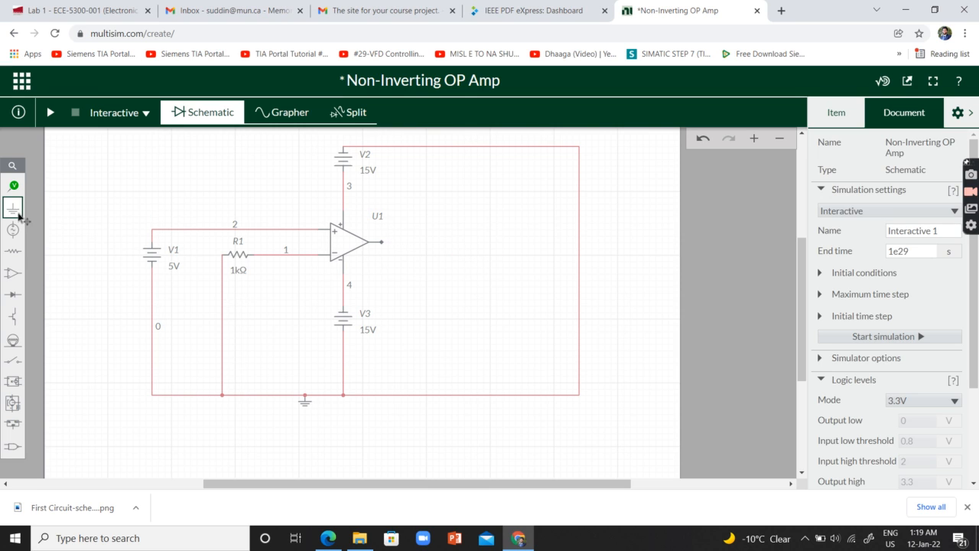
Place a junction to the right of the op-amp, level with its output, and wire it to the output terminal
mouse_move(13, 207)
left_click(156, 236)
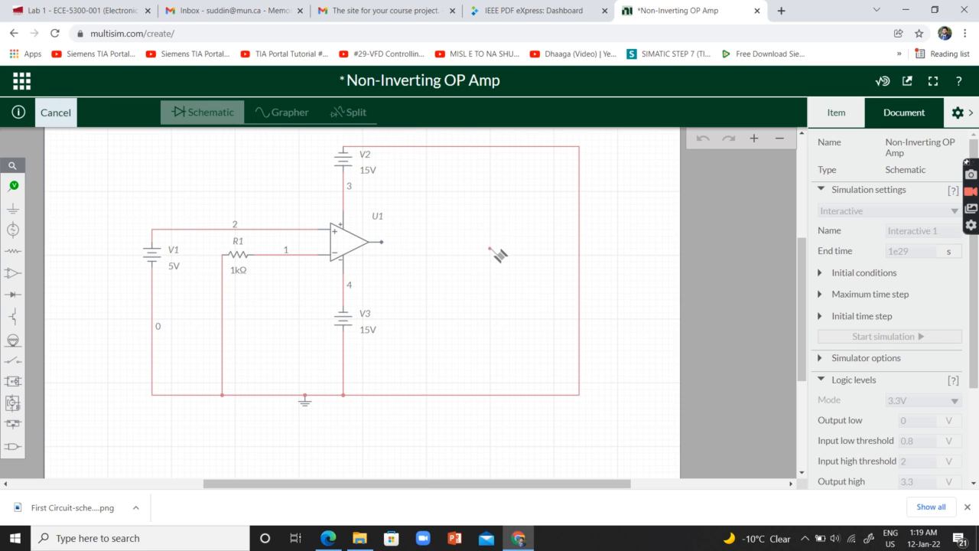
left_click(508, 242)
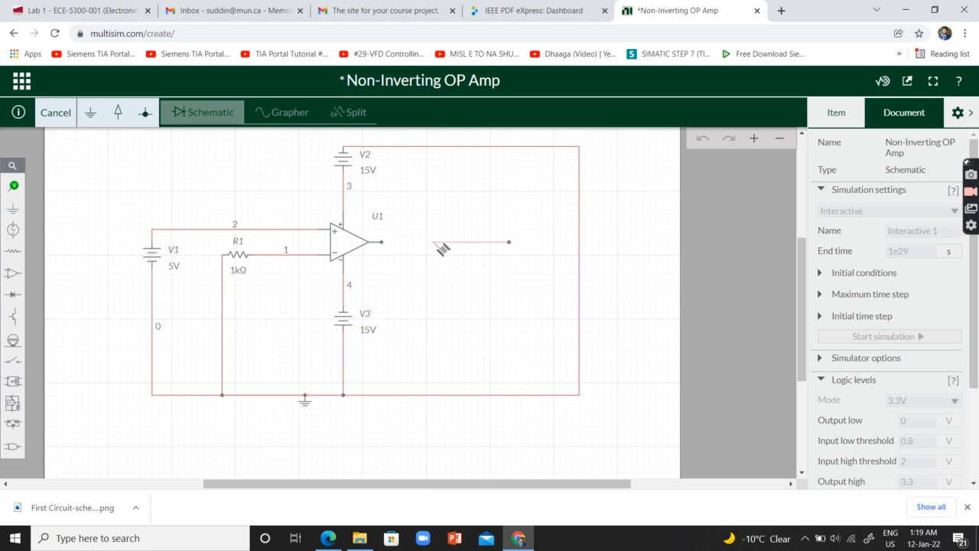
left_click(382, 243)
left_click(471, 300)
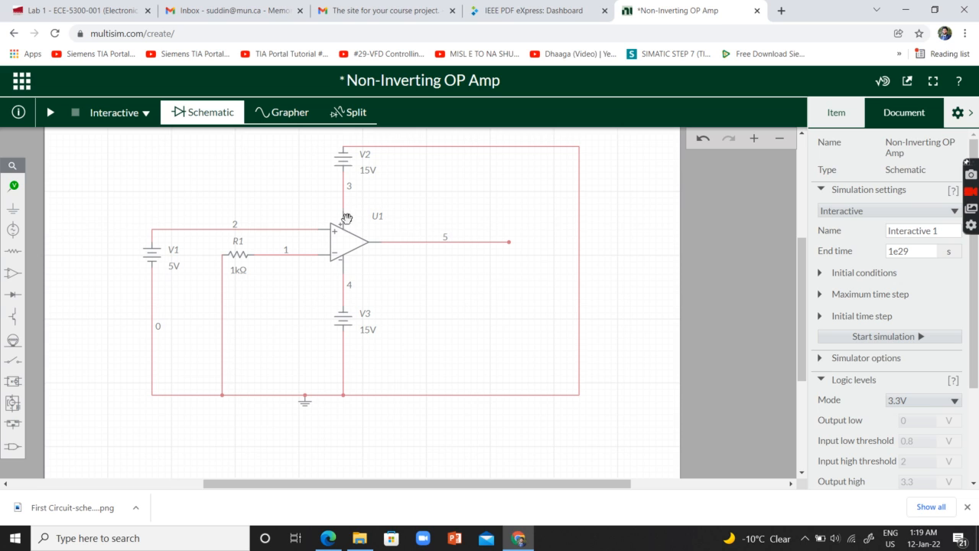
Shift the vertical wire between R1 and the bottom wire slightly to the left
left_click(222, 303)
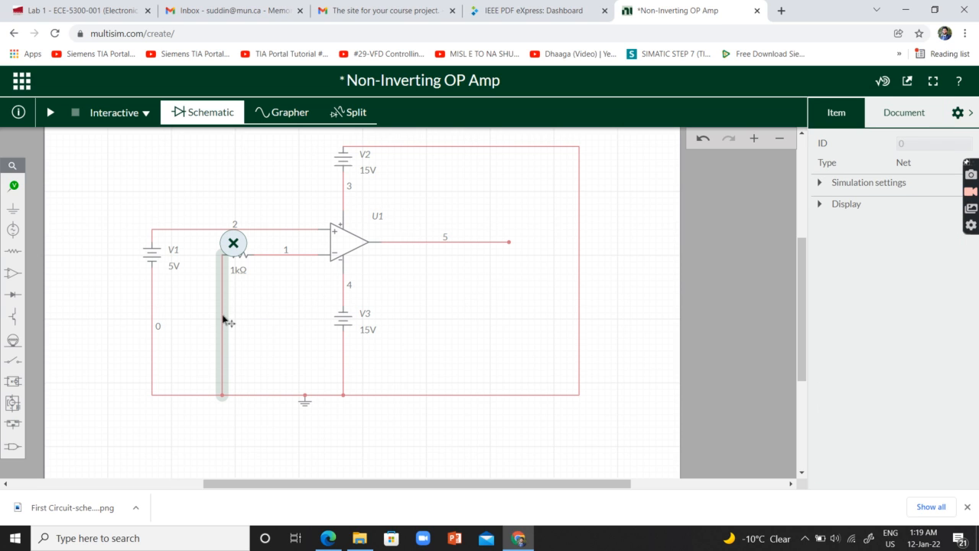
left_click_drag(213, 315, 208, 313)
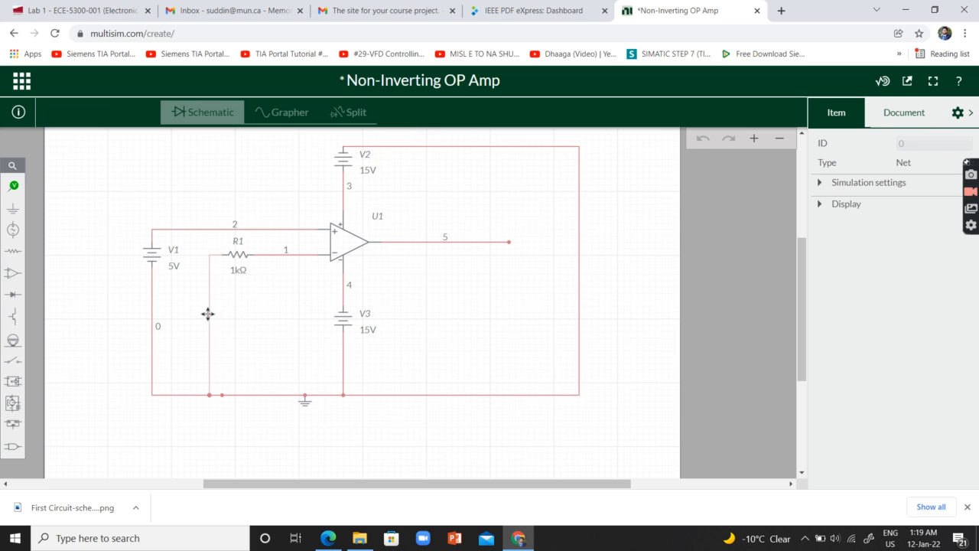
left_click(290, 302)
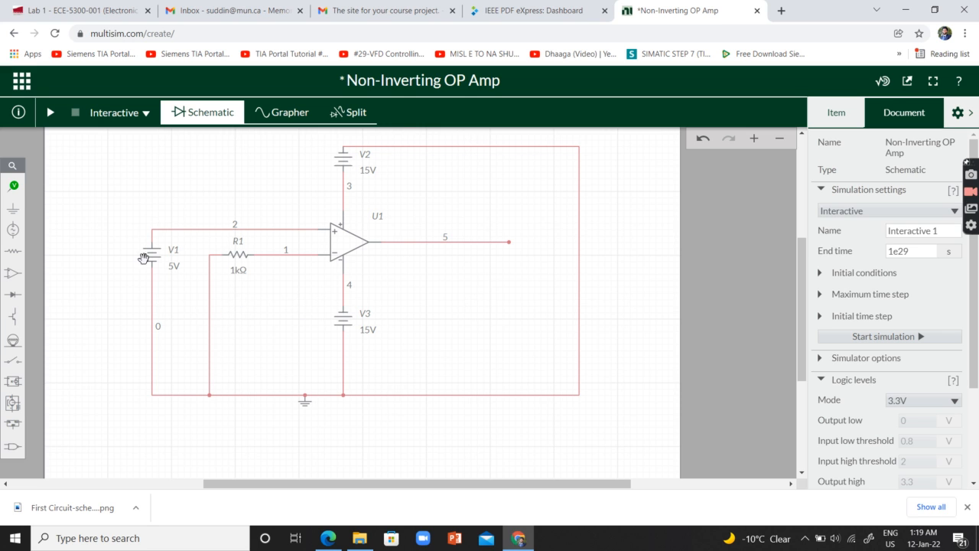
Place a second resistor above the op-amp's output wire and connect its right terminal down to that wire
left_click(13, 250)
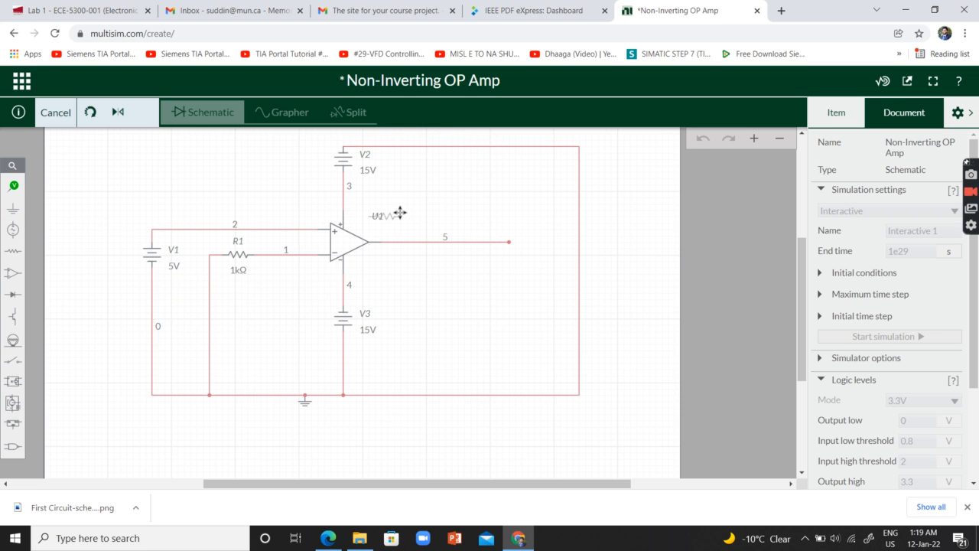
left_click(427, 197)
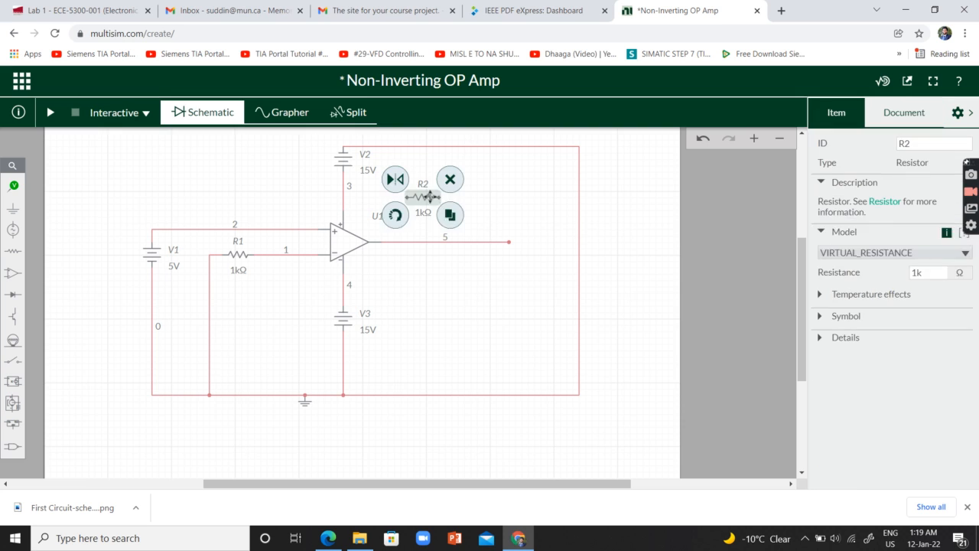
left_click(455, 203)
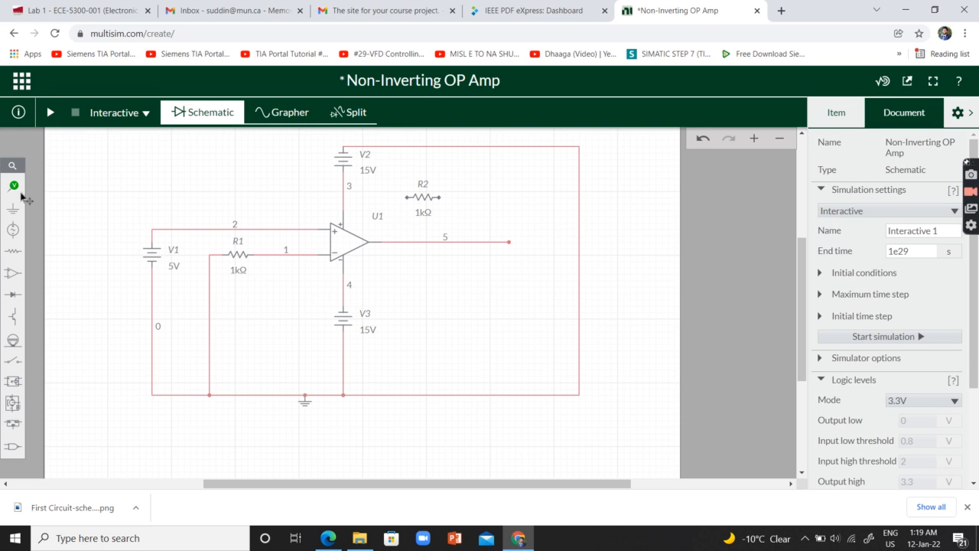
left_click(440, 197)
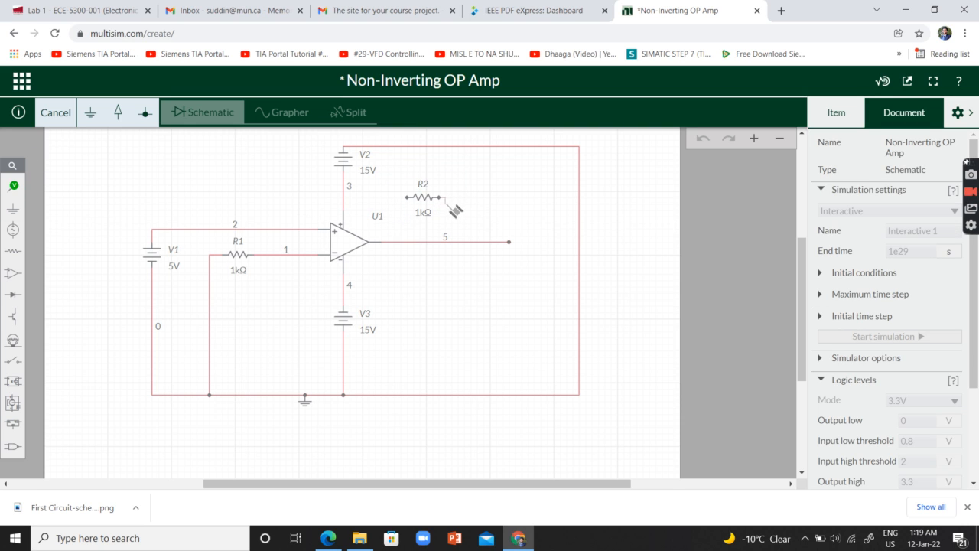
left_click(460, 243)
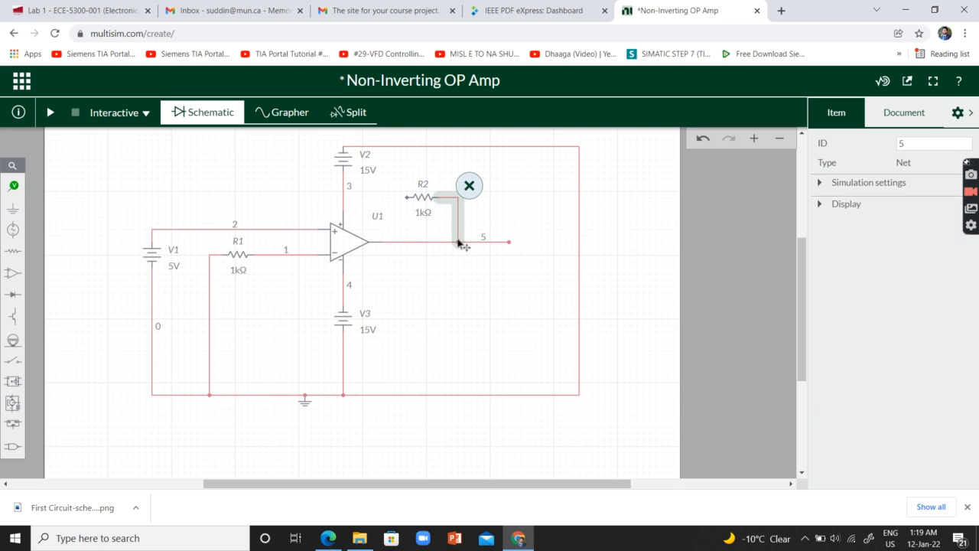
Draw a wire from the left terminal of R2
left_click(407, 198)
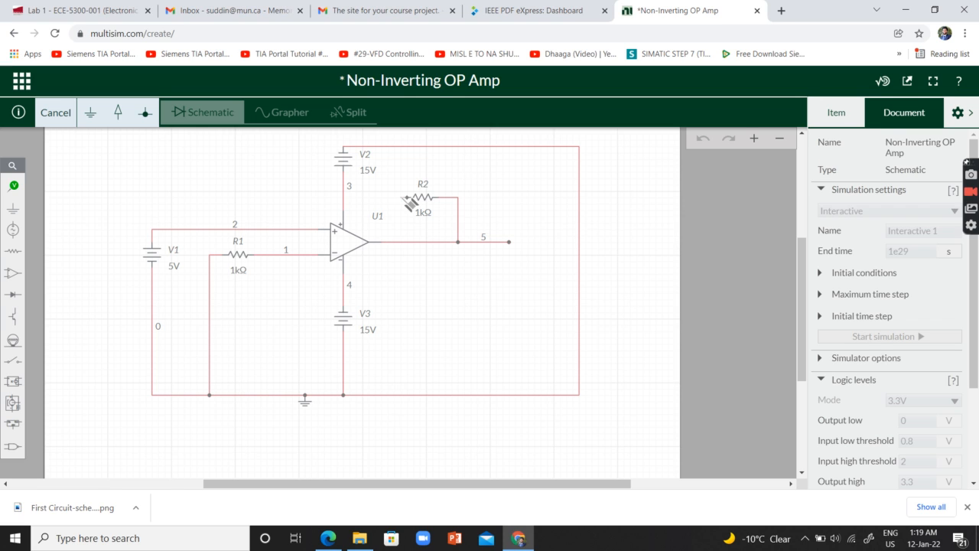